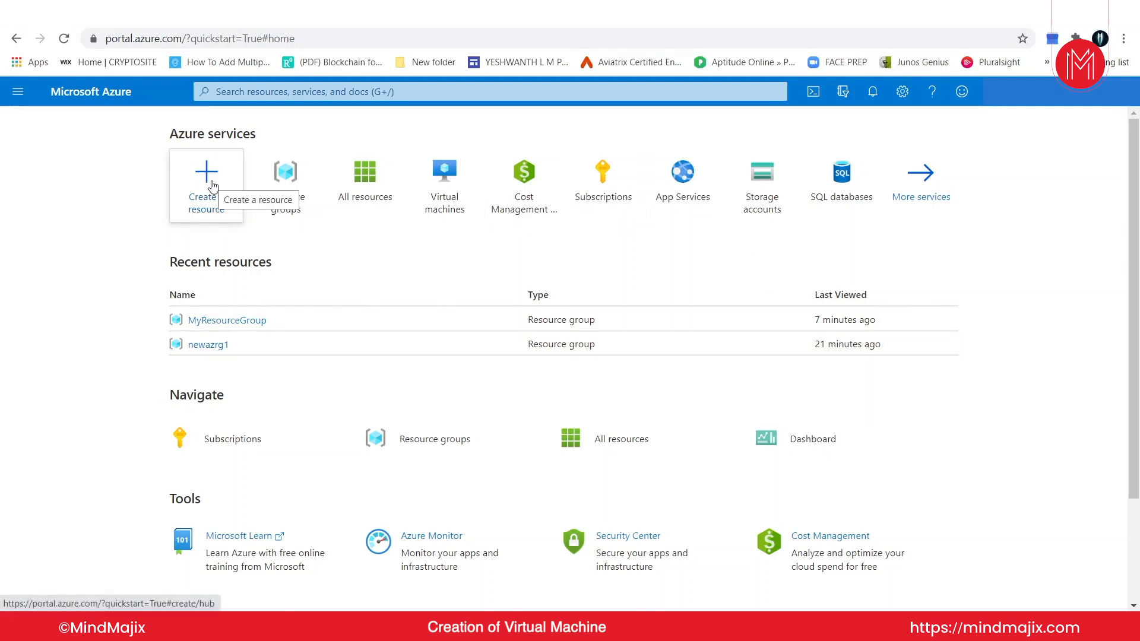
- Start creating a new Virtual machine resource from the Compute category
{"action": "left_click", "coordinate": [212, 185]}
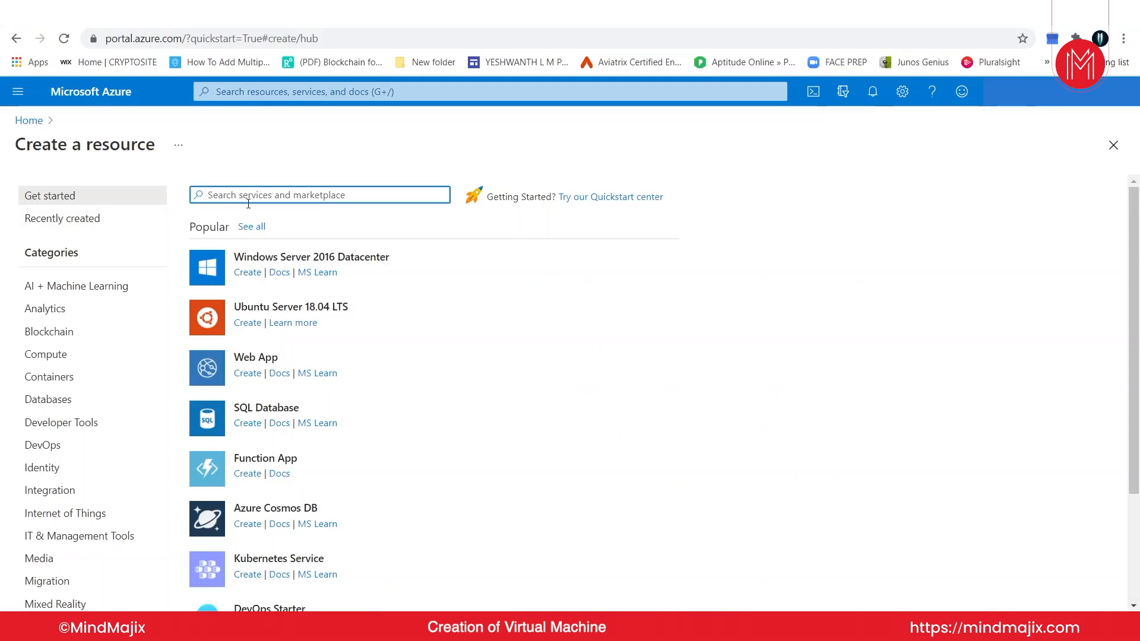
{"action": "left_click", "coordinate": [51, 356]}
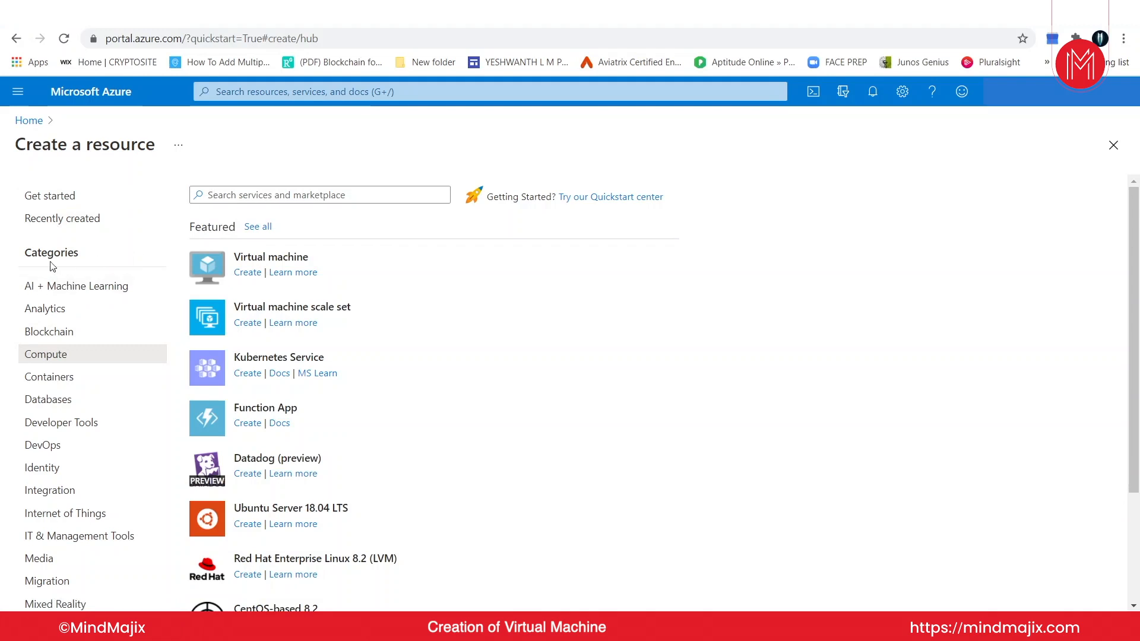
{"action": "left_click", "coordinate": [219, 201]}
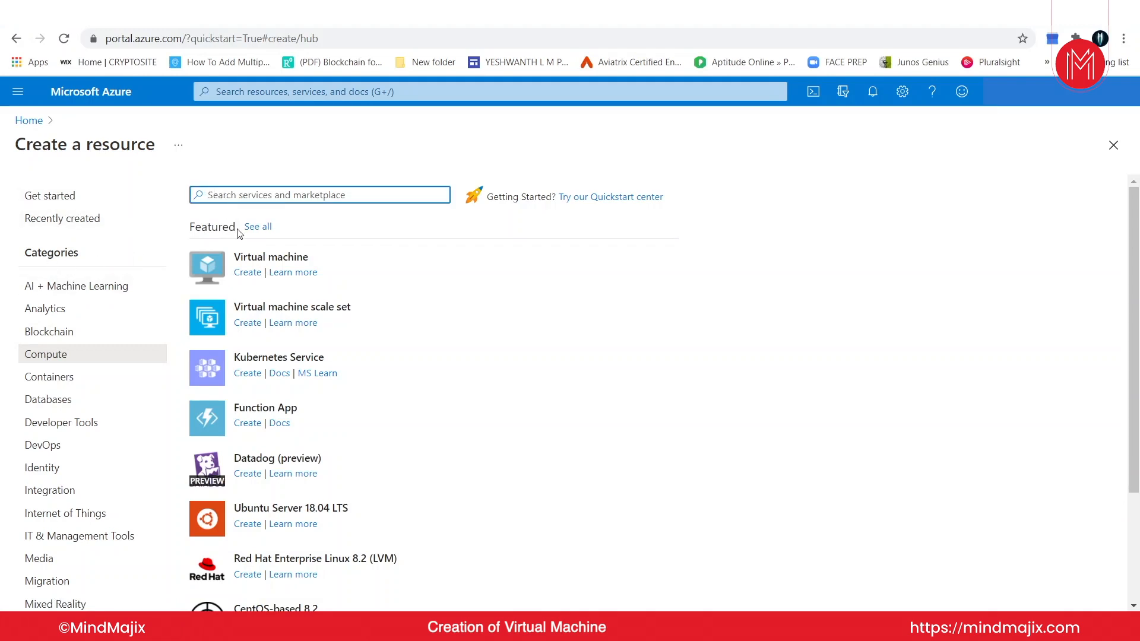
{"action": "left_click", "coordinate": [253, 273]}
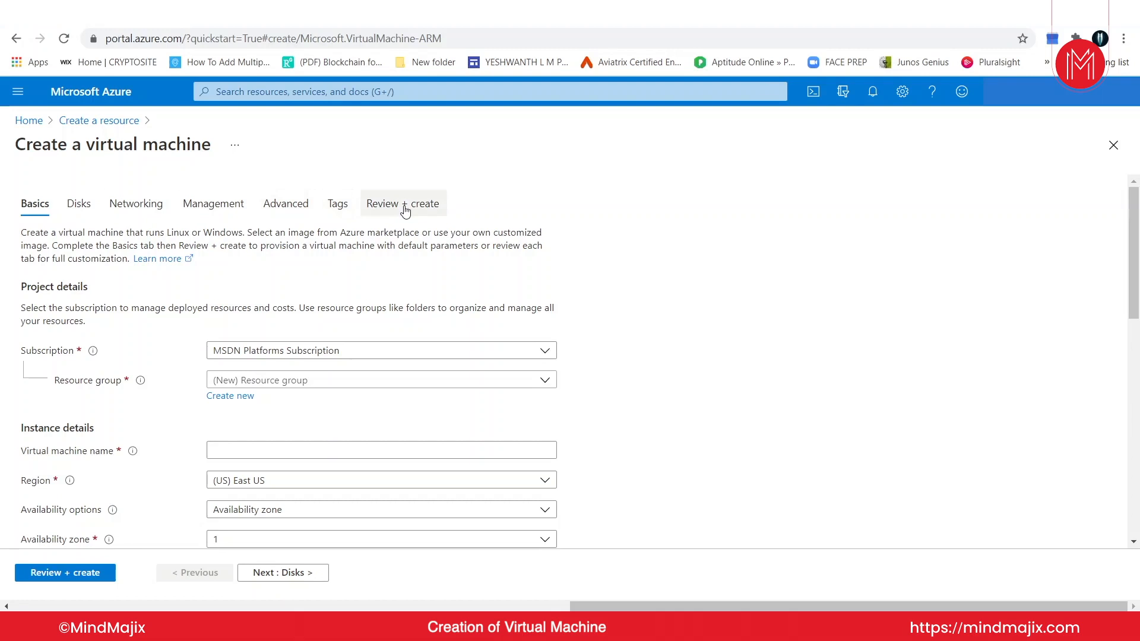
- Examine the basic virtual machine settings and their help notes, including resource group, machine name, region and public inbound ports
{"action": "scroll", "coordinate": [156, 237], "scroll_direction": "down", "scroll_amount": 2}
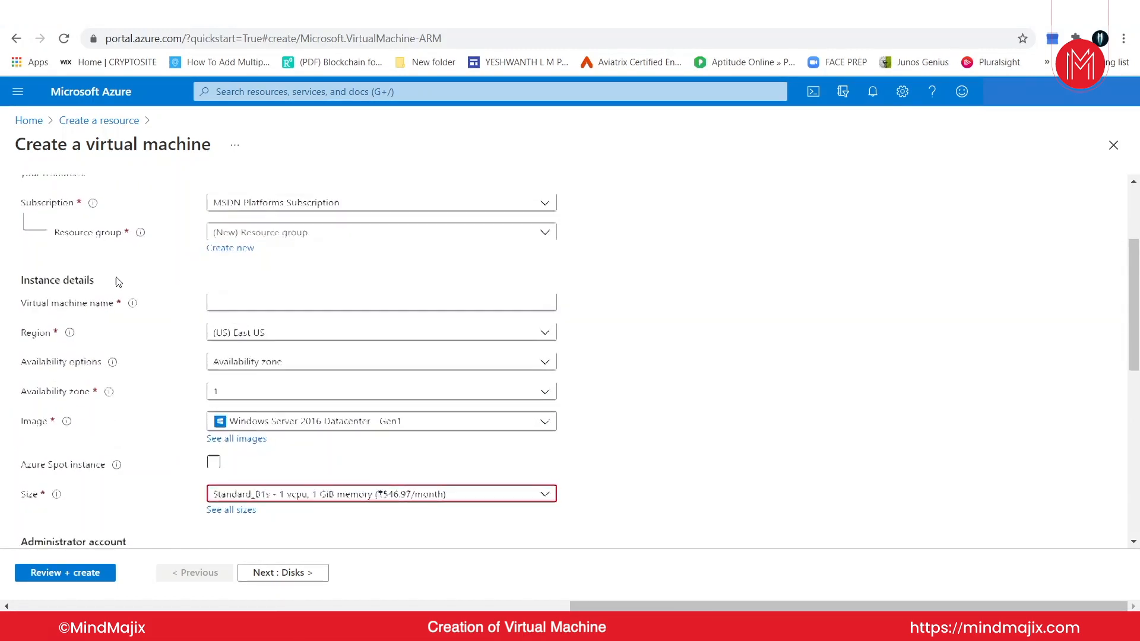
{"action": "scroll", "coordinate": [116, 282], "scroll_direction": "up", "scroll_amount": 2}
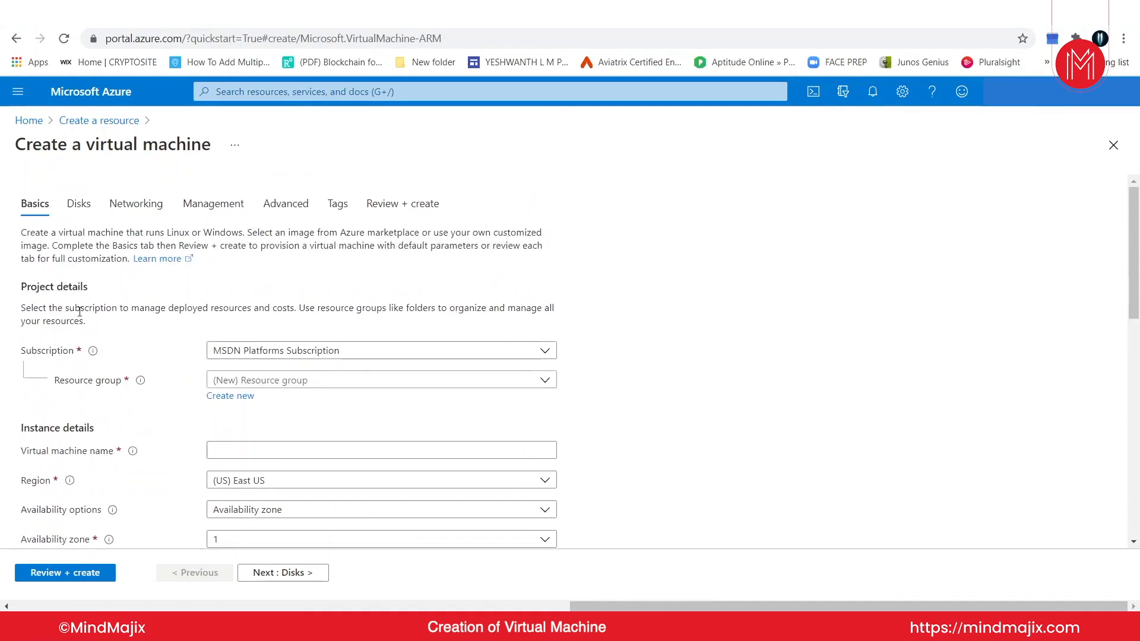
{"action": "mouse_move", "coordinate": [93, 353]}
{"action": "mouse_move", "coordinate": [142, 385]}
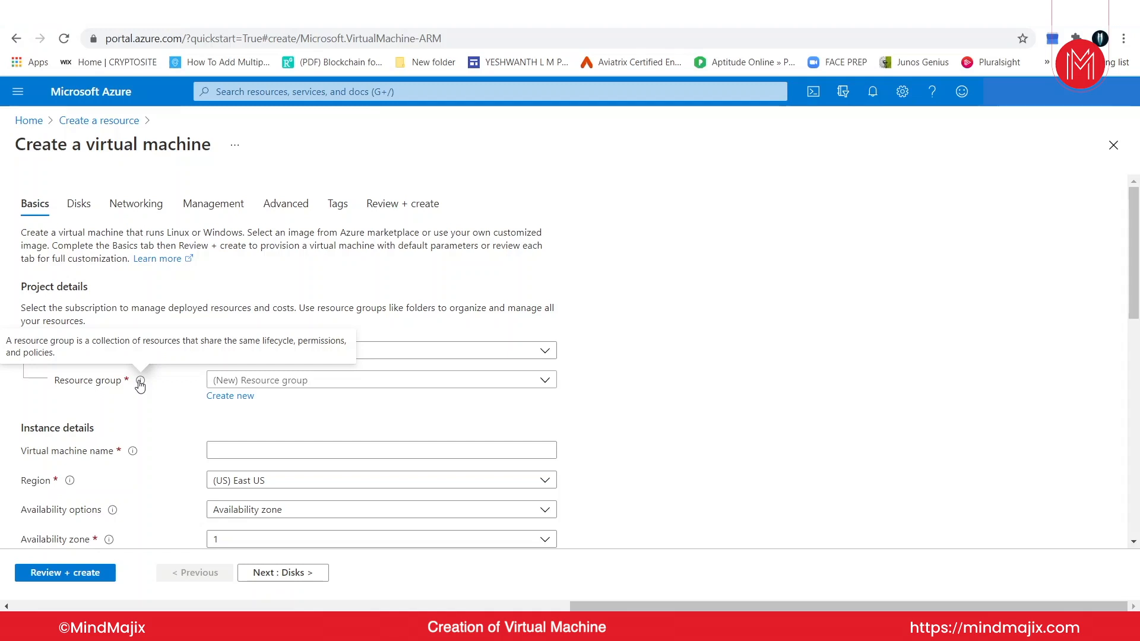
{"action": "scroll", "coordinate": [59, 430], "scroll_direction": "down", "scroll_amount": 1}
{"action": "mouse_move", "coordinate": [68, 410]}
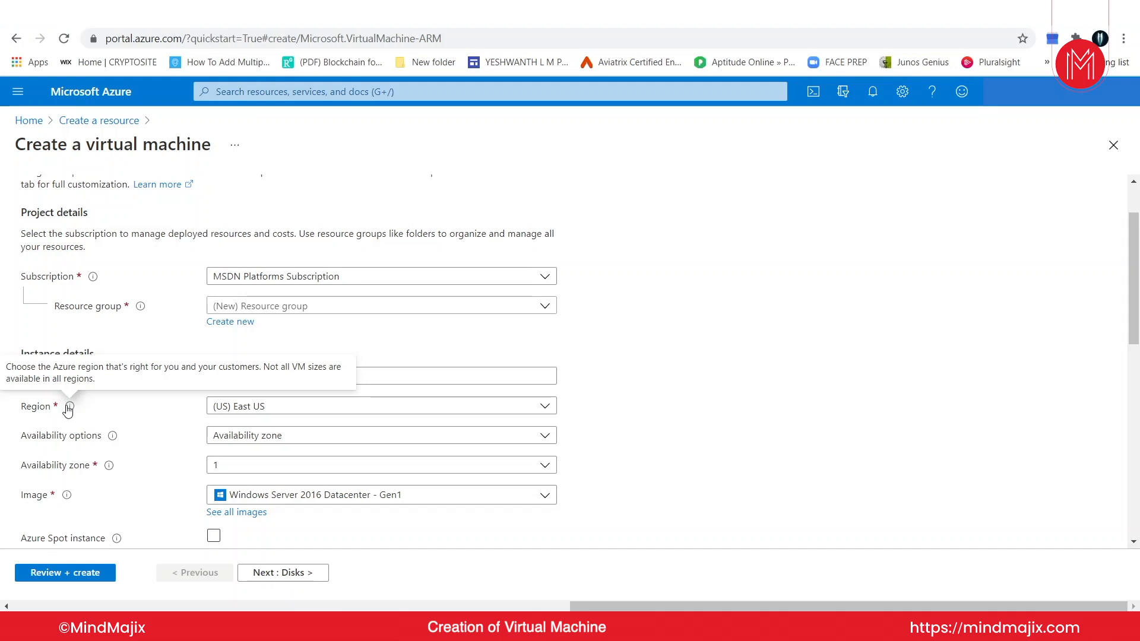
{"action": "scroll", "coordinate": [136, 359], "scroll_direction": "down", "scroll_amount": 3}
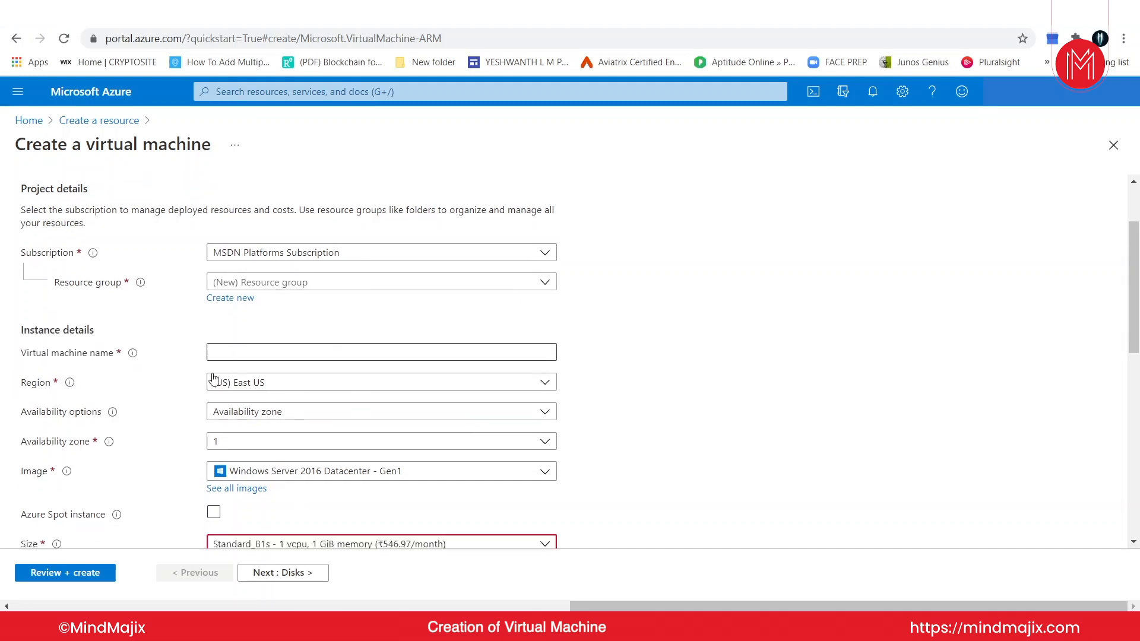
{"action": "scroll", "coordinate": [141, 396], "scroll_direction": "down", "scroll_amount": 3}
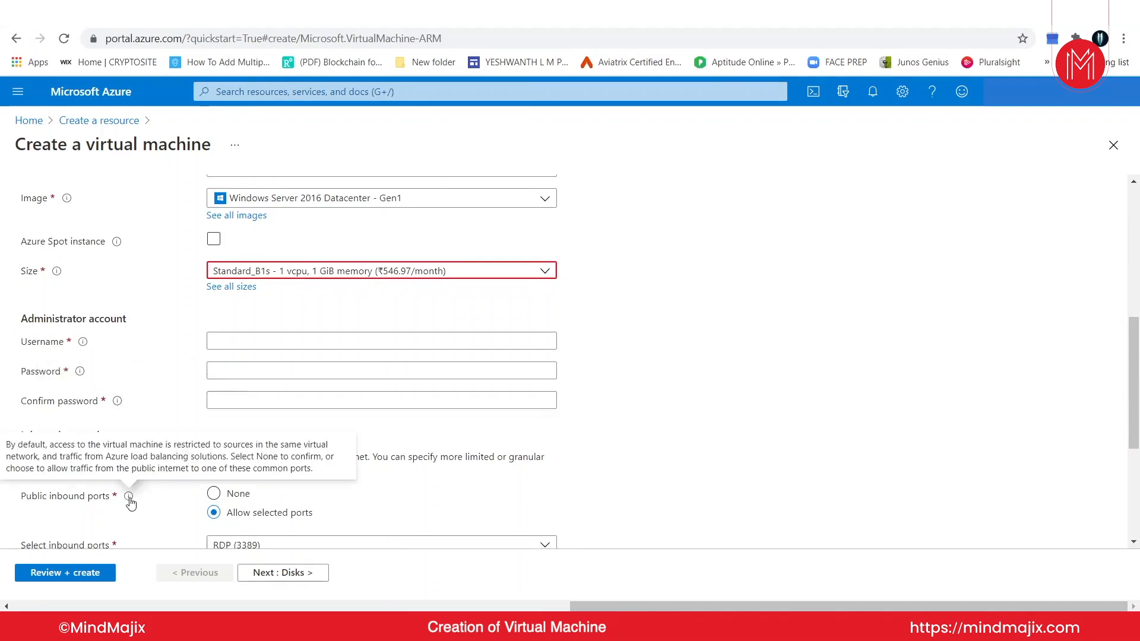
{"action": "scroll", "coordinate": [134, 494], "scroll_direction": "up", "scroll_amount": 1}
{"action": "scroll", "coordinate": [132, 493], "scroll_direction": "up", "scroll_amount": 6}
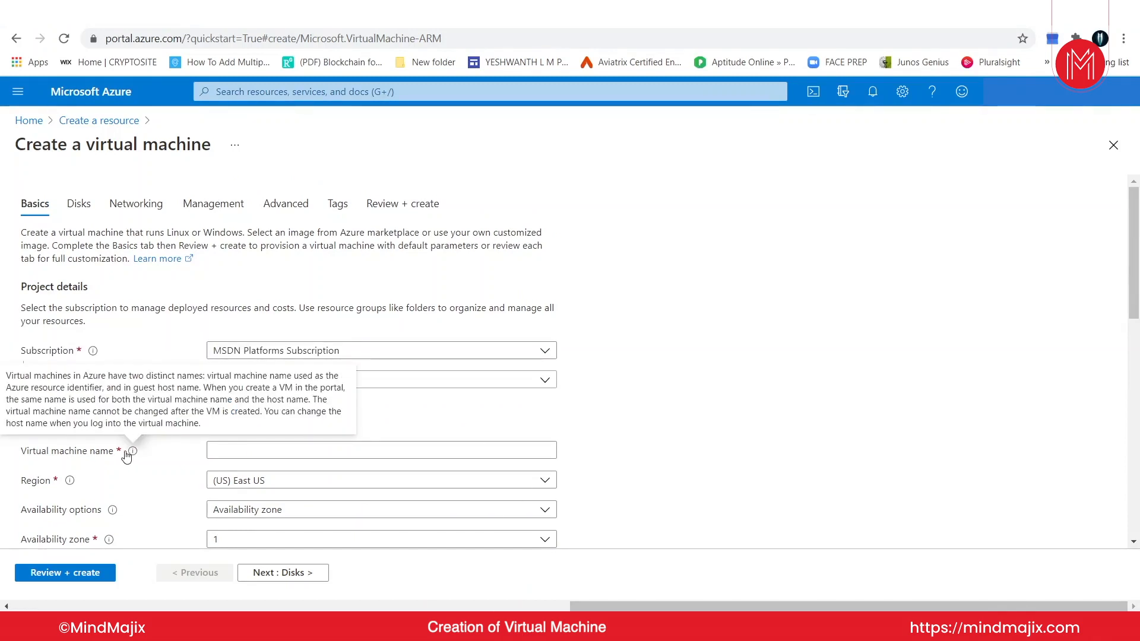
{"action": "mouse_move", "coordinate": [69, 480]}
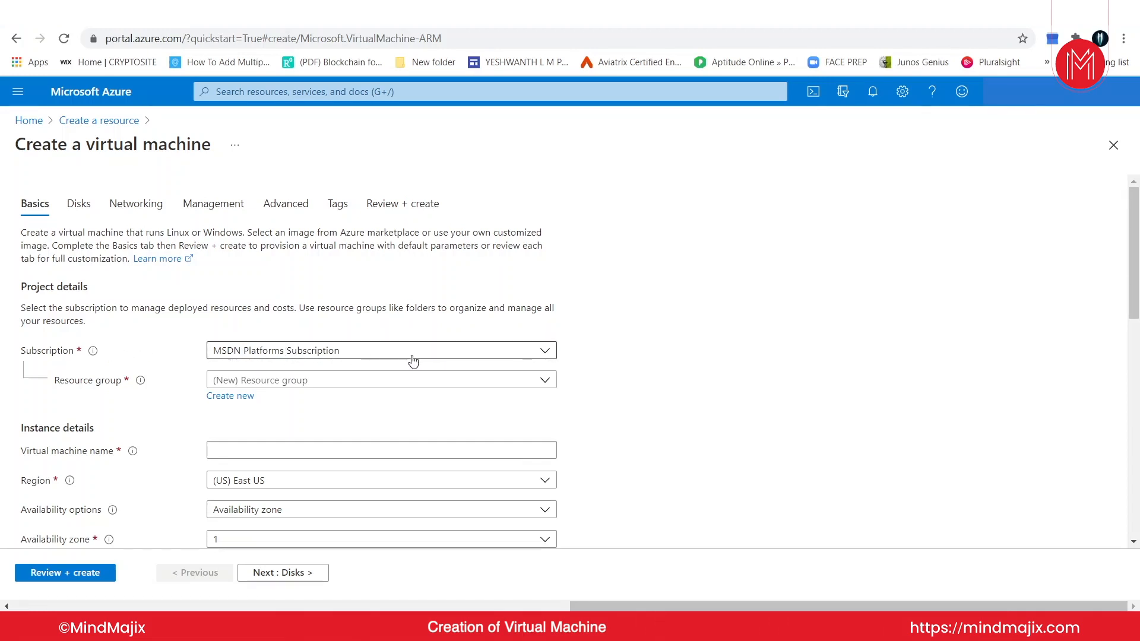
- Assign the virtual machine to the existing resource group MyResourceGroup under the MSDN Platforms Subscription
{"action": "left_click", "coordinate": [545, 354]}
{"action": "left_click", "coordinate": [546, 355]}
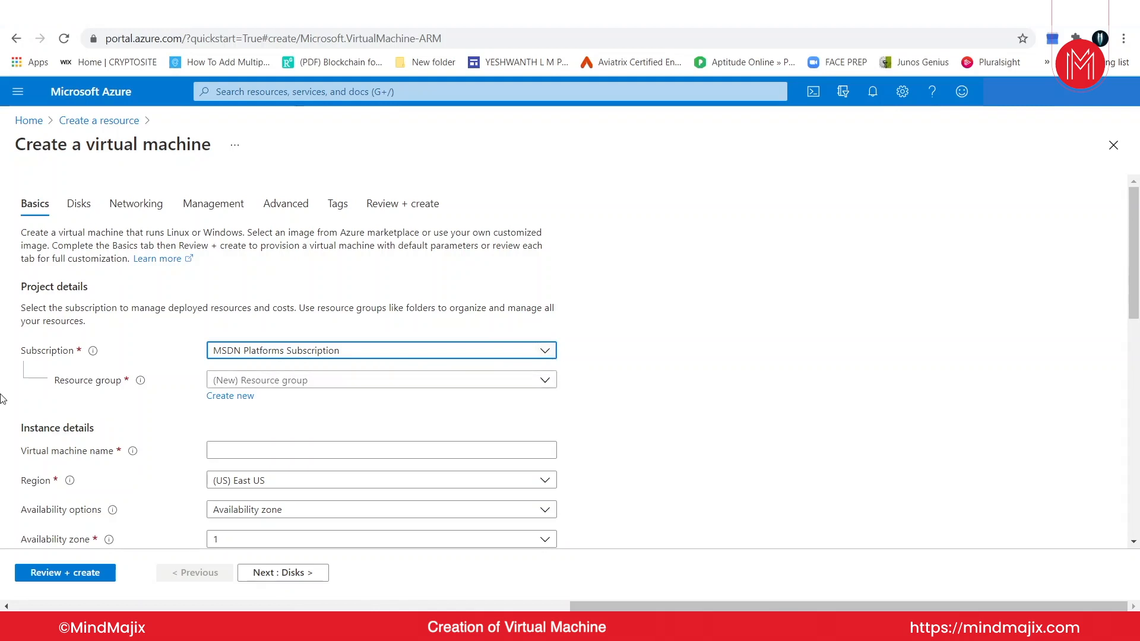
{"action": "mouse_move", "coordinate": [129, 389]}
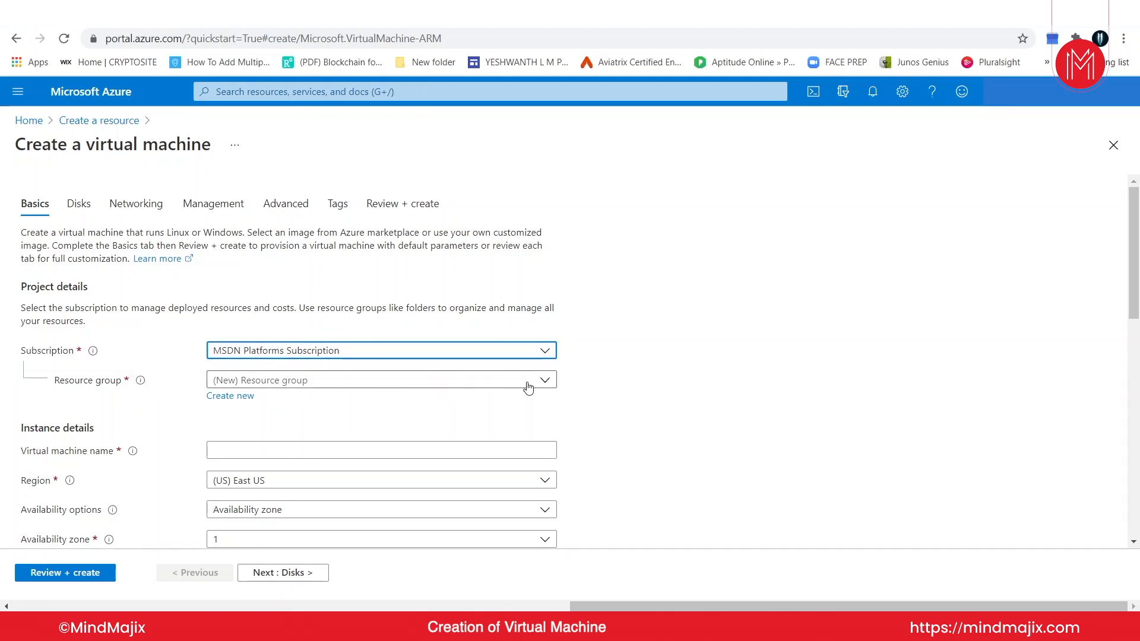
{"action": "left_click", "coordinate": [234, 396]}
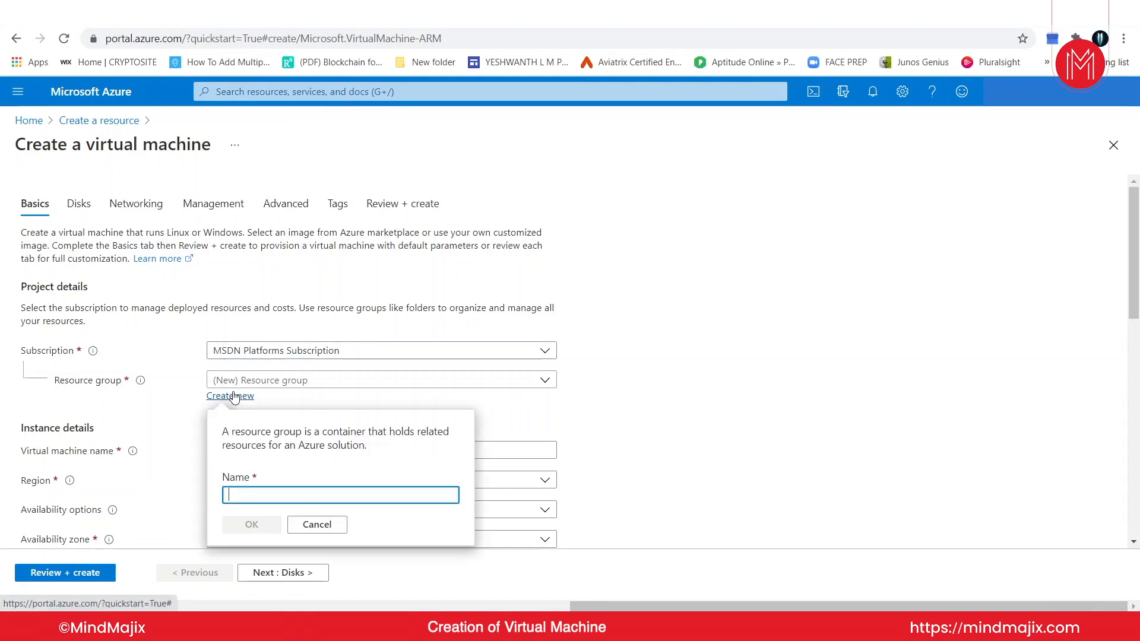
{"action": "left_click", "coordinate": [315, 525]}
{"action": "left_click", "coordinate": [545, 380]}
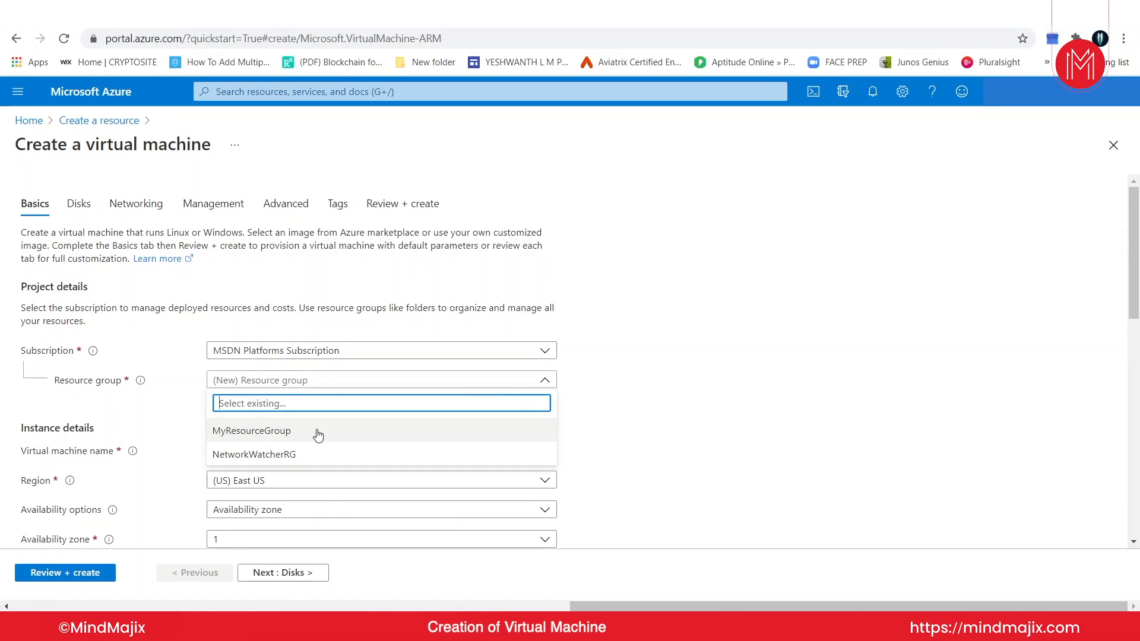
{"action": "left_click", "coordinate": [267, 433]}
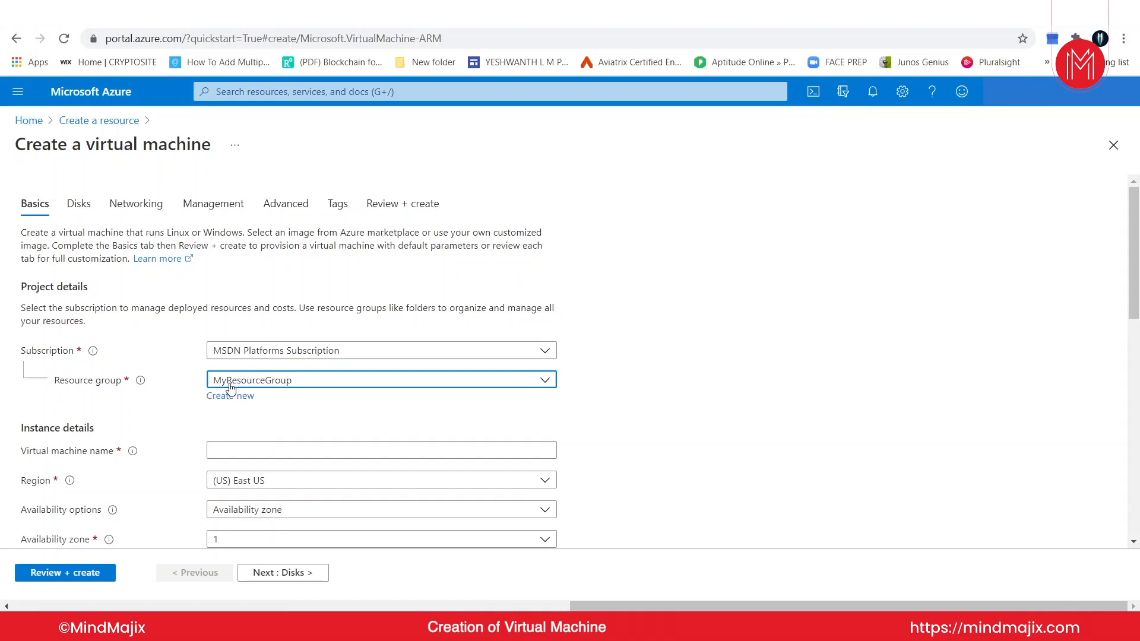
- Name the virtual machine newvm1 and set its availability option to No infrastructure redundancy required
{"action": "scroll", "coordinate": [415, 373], "scroll_direction": "down", "scroll_amount": 4}
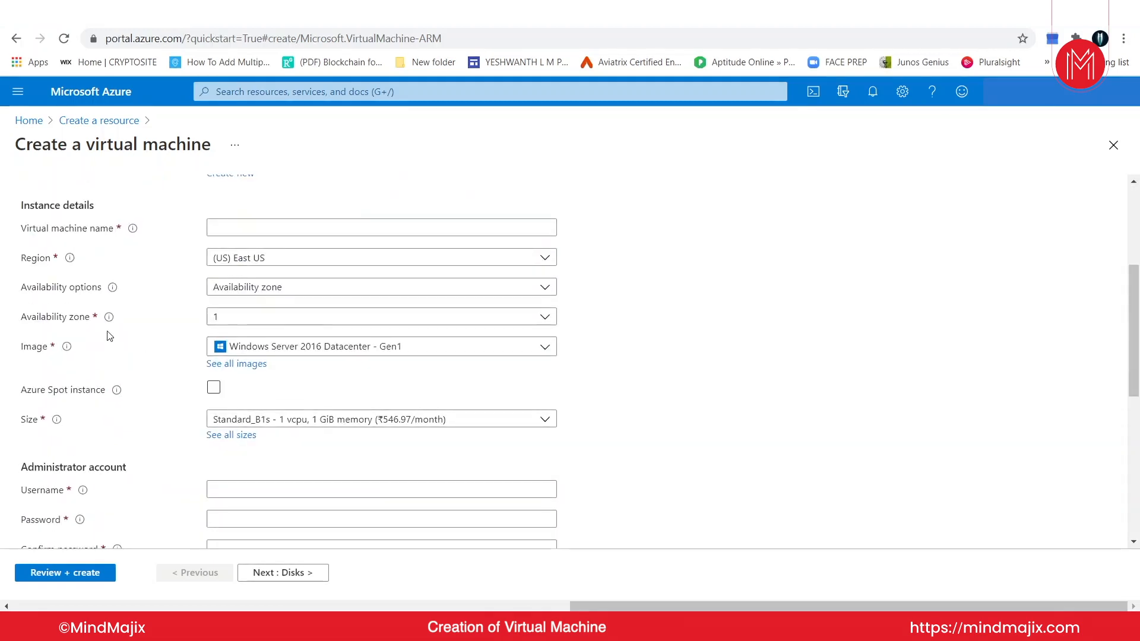
{"action": "left_click", "coordinate": [217, 230]}
{"action": "left_click", "coordinate": [217, 230]}
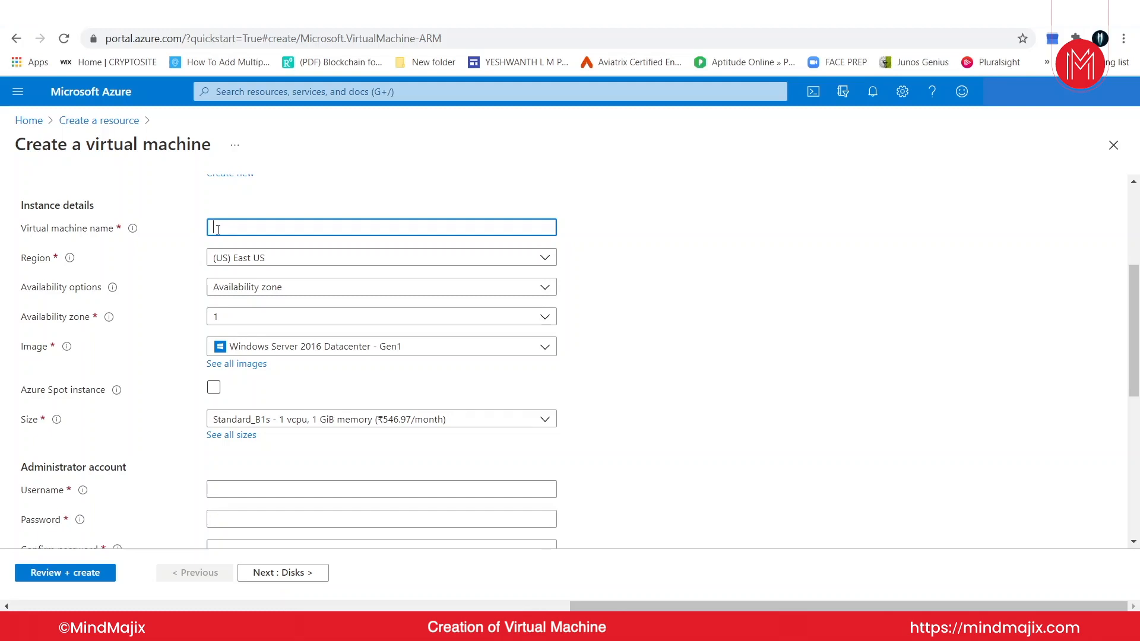
{"action": "type", "text": "newvm1"}
{"action": "left_click", "coordinate": [541, 291]}
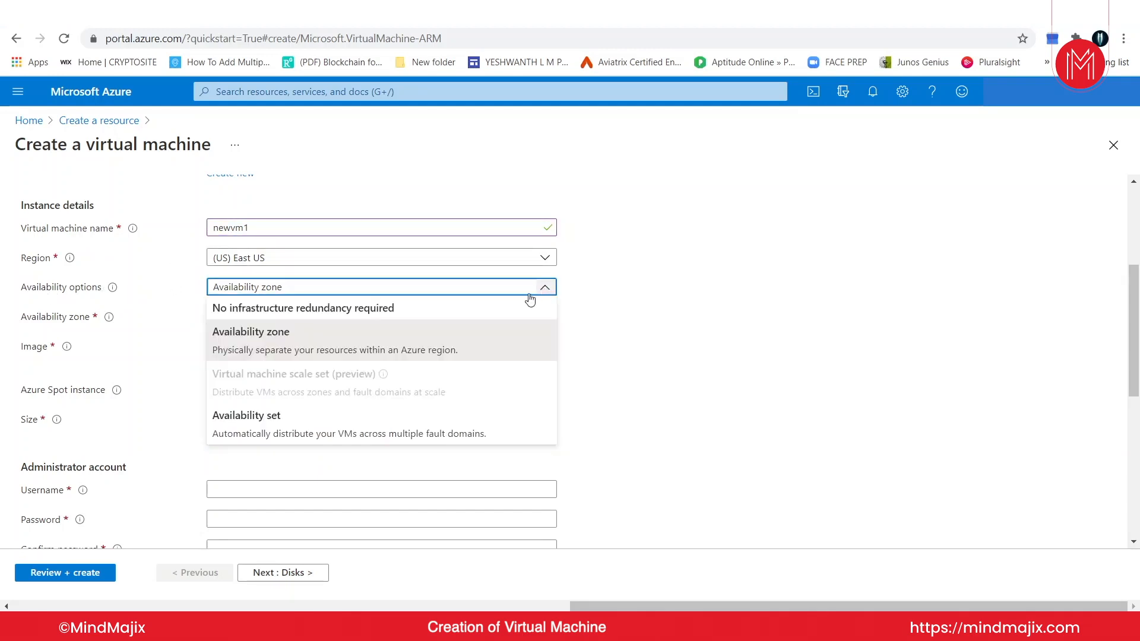
{"action": "left_click", "coordinate": [285, 308]}
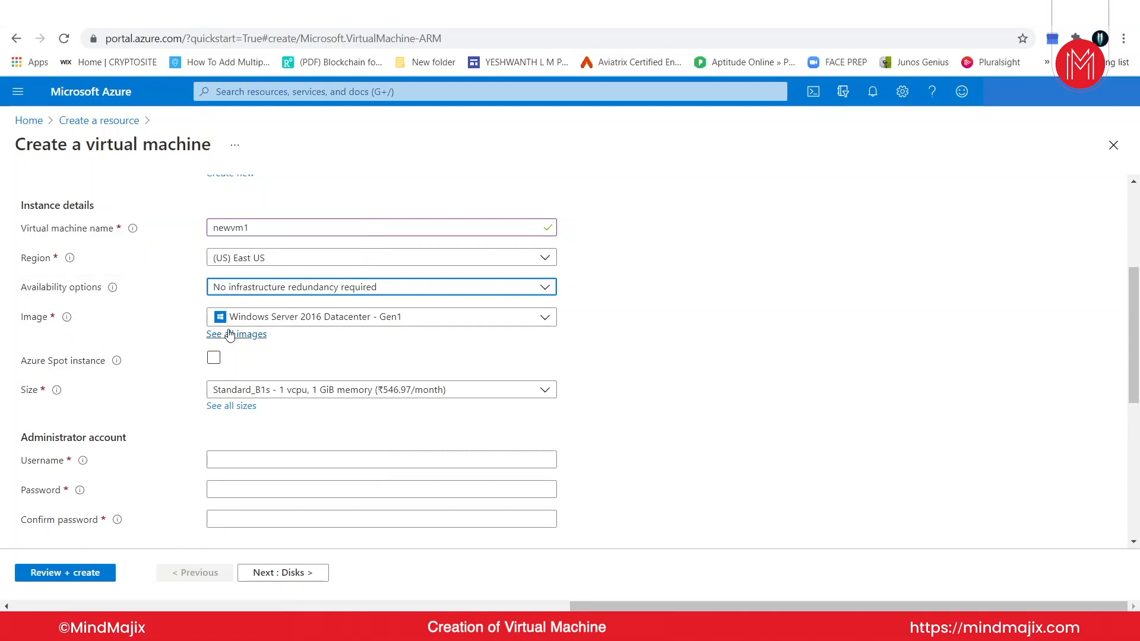
- Look through the operating system images offered for the virtual machine
{"action": "mouse_move", "coordinate": [69, 320]}
{"action": "left_click", "coordinate": [542, 316]}
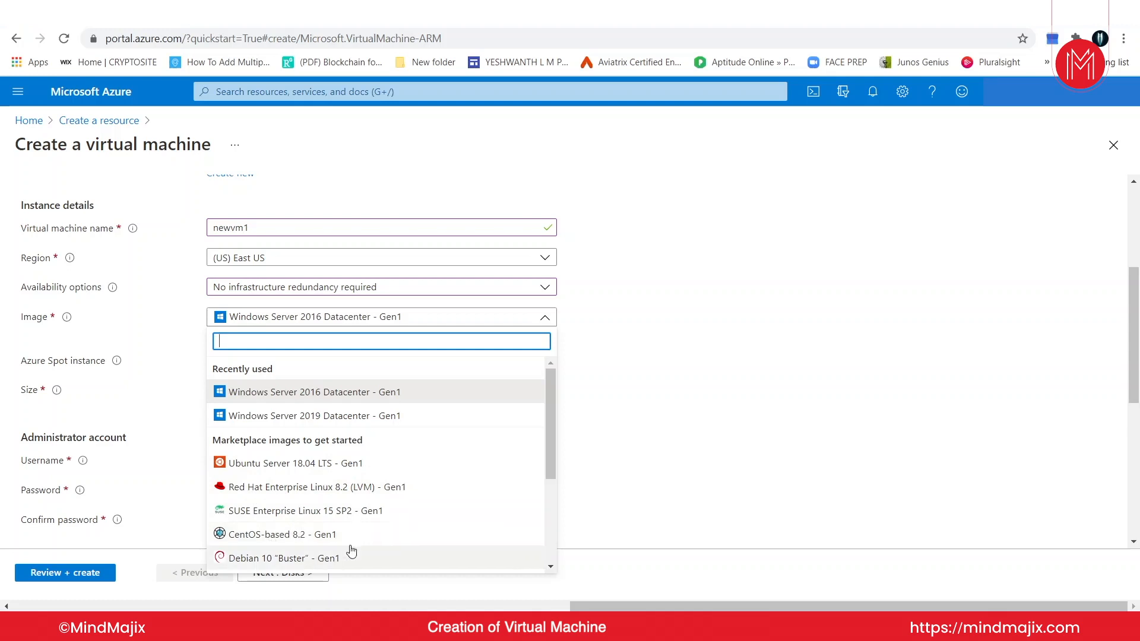
{"action": "left_click", "coordinate": [627, 391]}
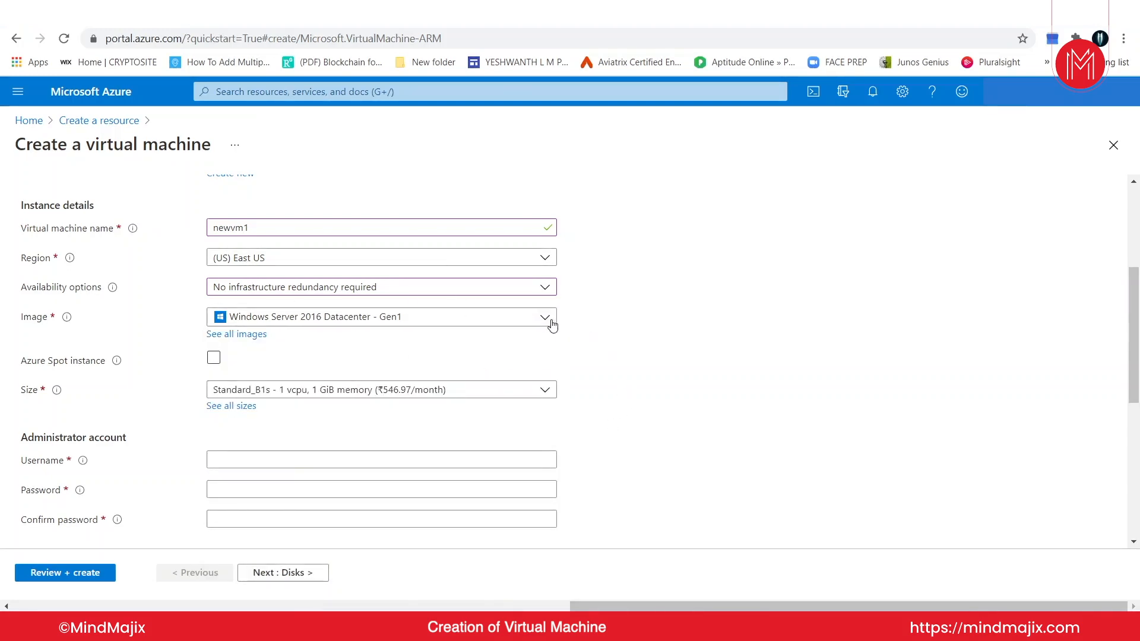
- Choose the general purpose size B1s for the virtual machine from the full list of VM sizes
{"action": "scroll", "coordinate": [614, 324], "scroll_direction": "down", "scroll_amount": 2}
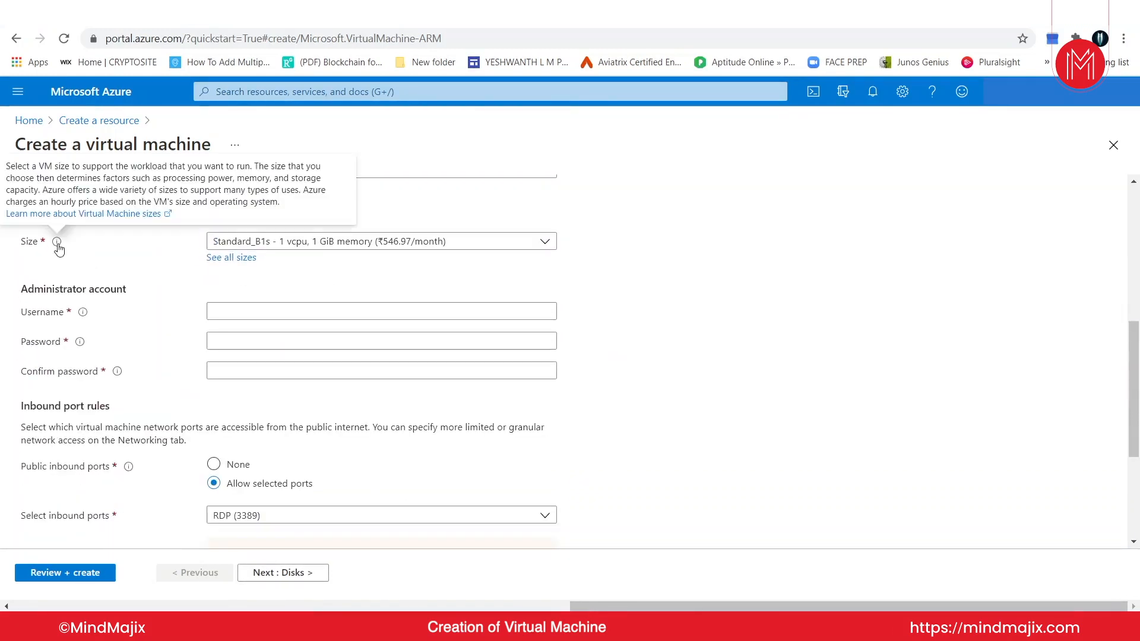
{"action": "left_click", "coordinate": [544, 245]}
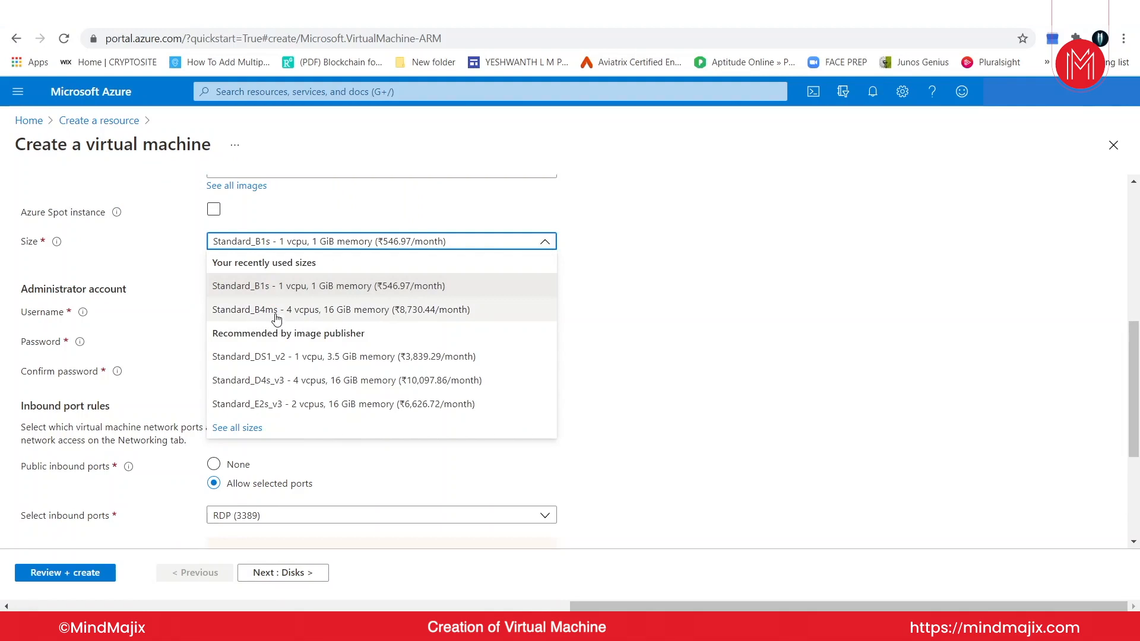
{"action": "left_click", "coordinate": [544, 243]}
{"action": "left_click", "coordinate": [230, 258]}
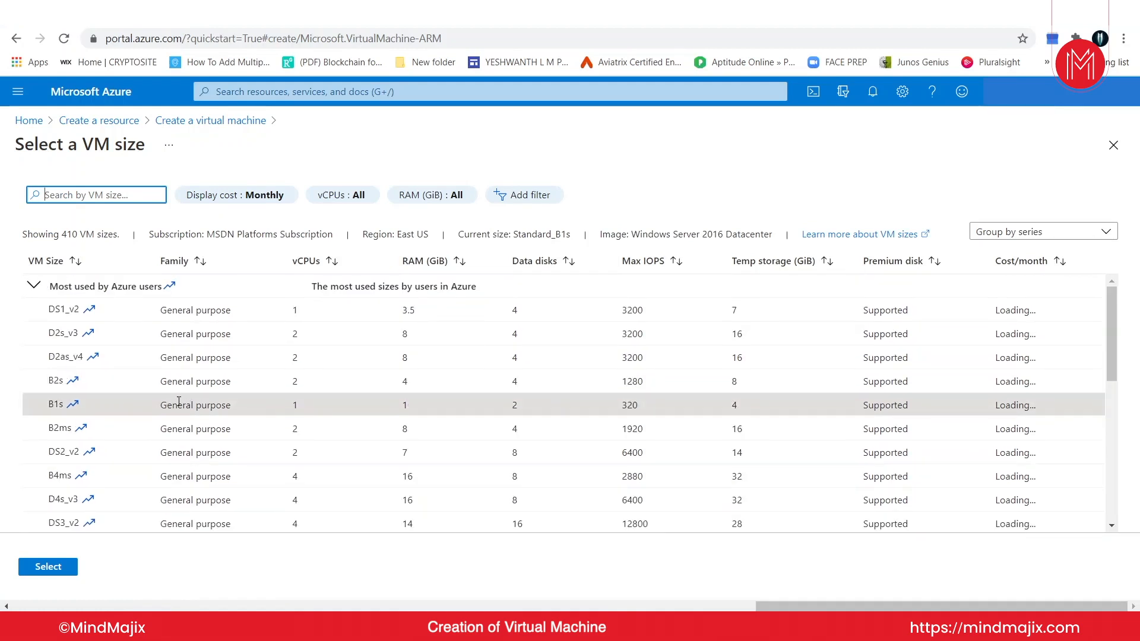
{"action": "scroll", "coordinate": [179, 401], "scroll_direction": "down", "scroll_amount": 2}
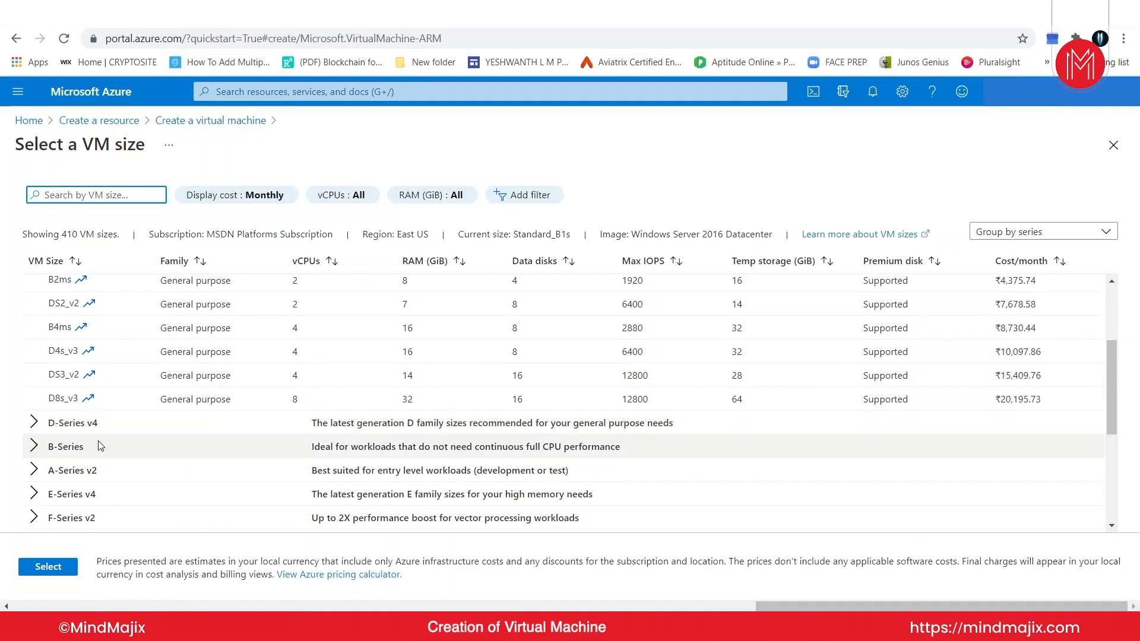
{"action": "left_click", "coordinate": [81, 451]}
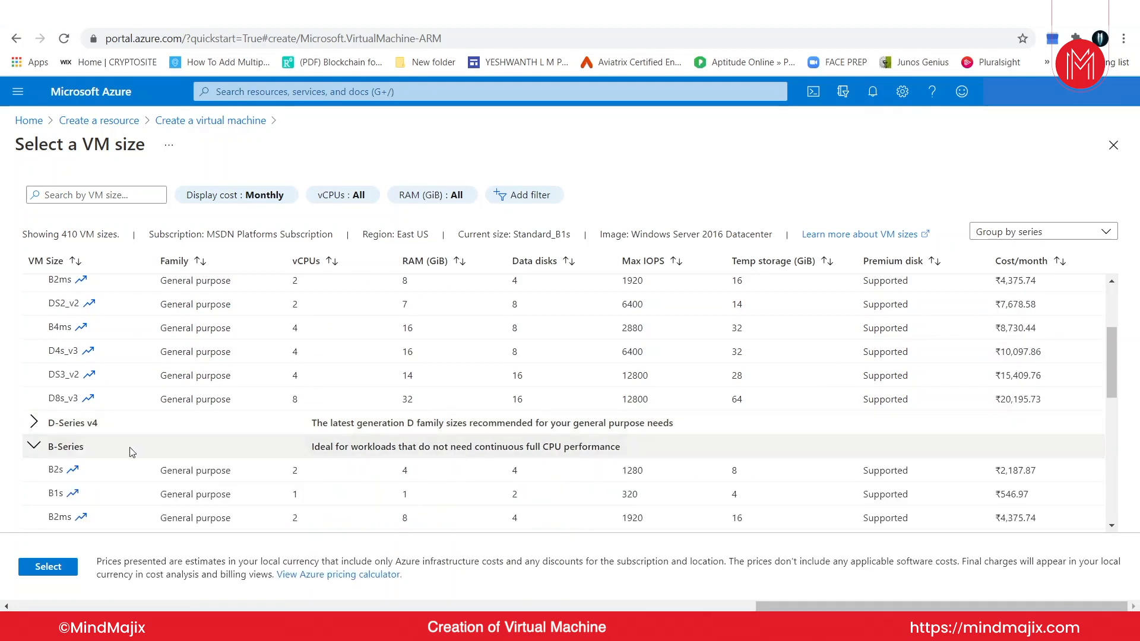
{"action": "scroll", "coordinate": [119, 419], "scroll_direction": "up", "scroll_amount": 3}
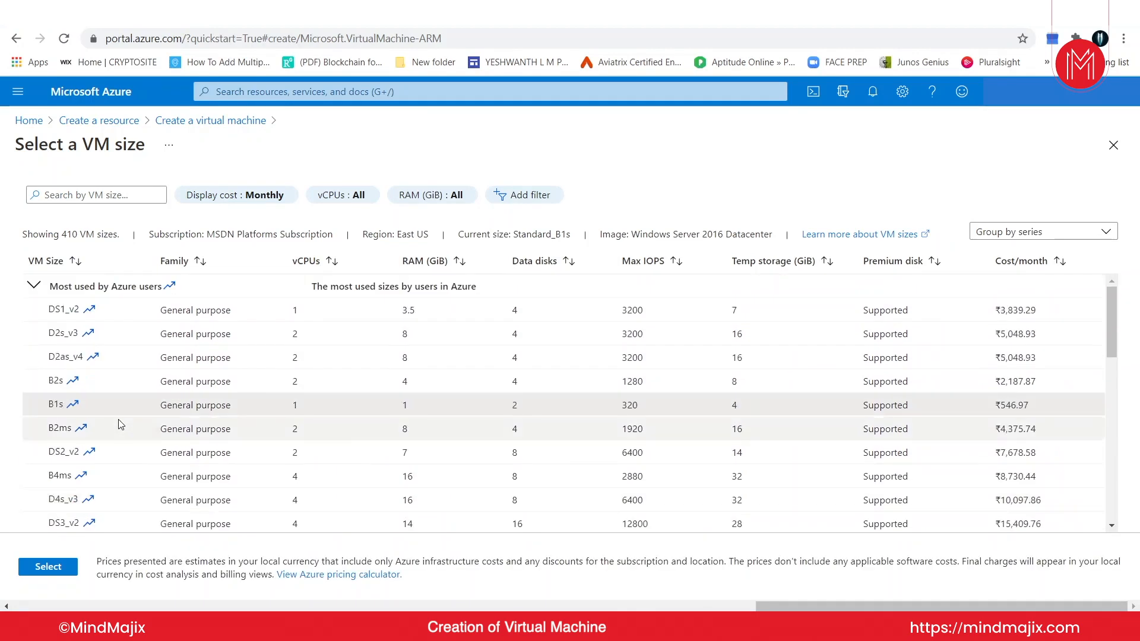
{"action": "left_click", "coordinate": [87, 409]}
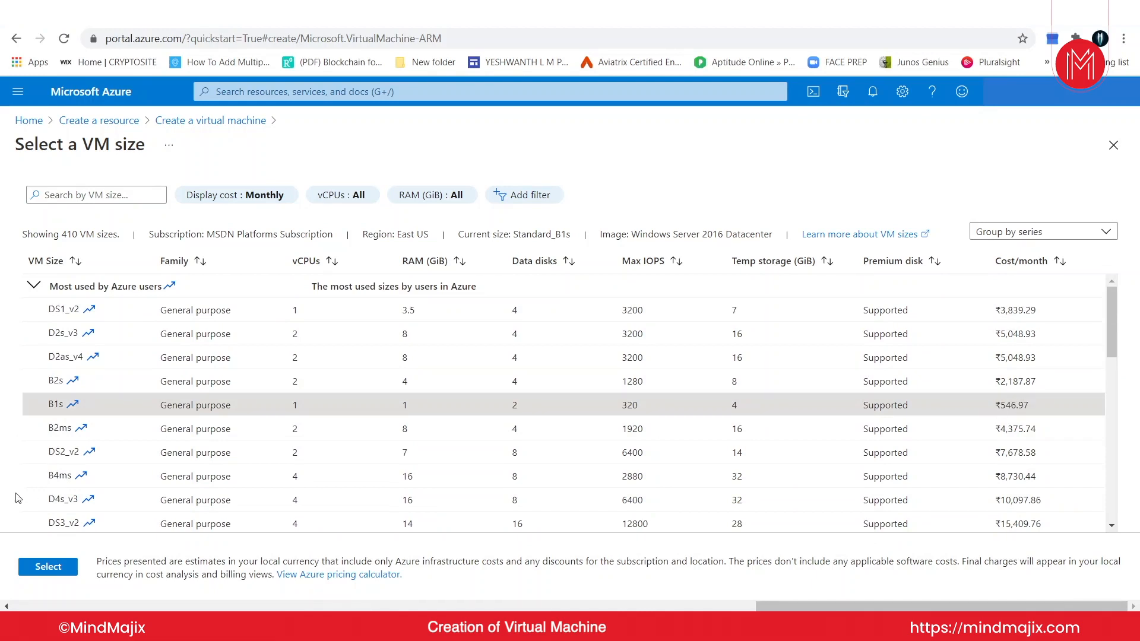
{"action": "left_click", "coordinate": [40, 566]}
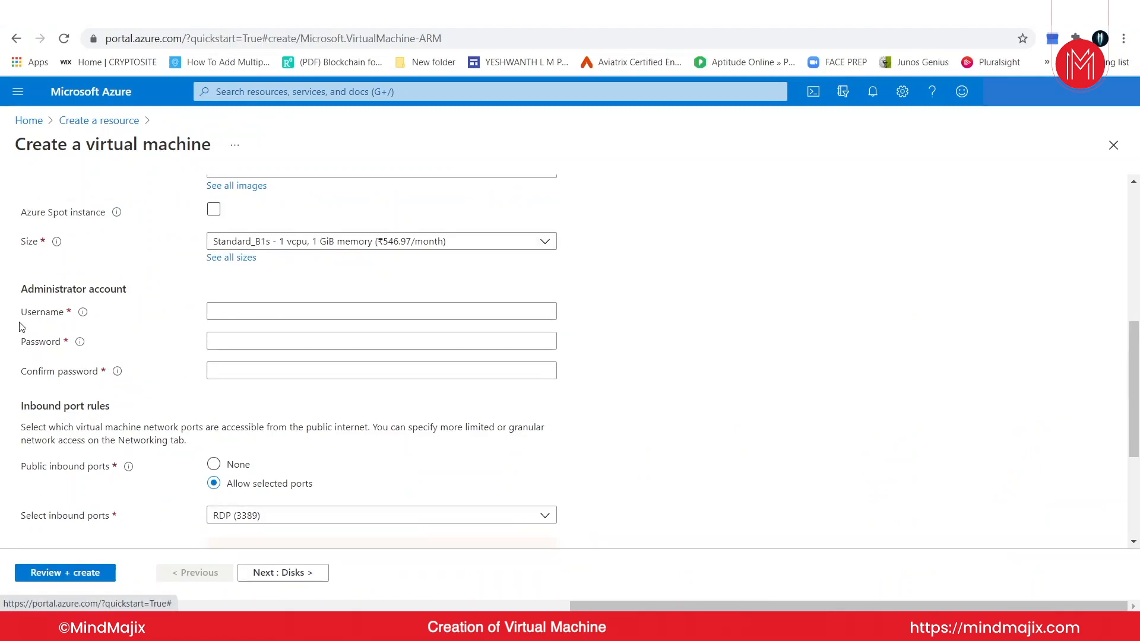
- Set the administrator account's username to ylm, then enter and confirm its password
{"action": "left_click", "coordinate": [244, 312]}
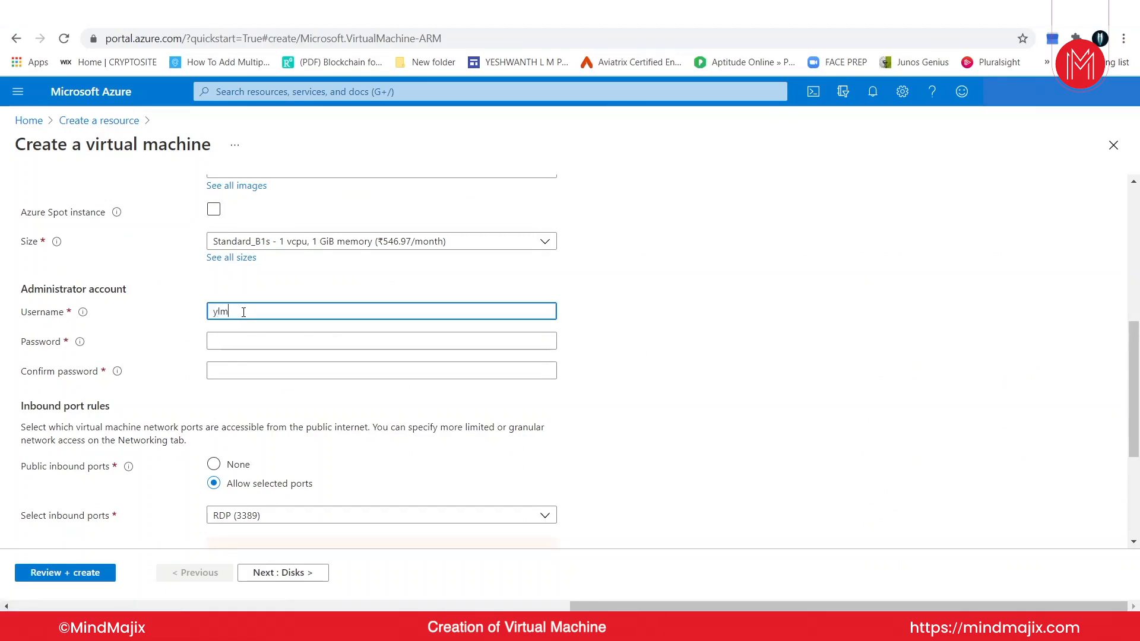
{"action": "left_click", "coordinate": [241, 341]}
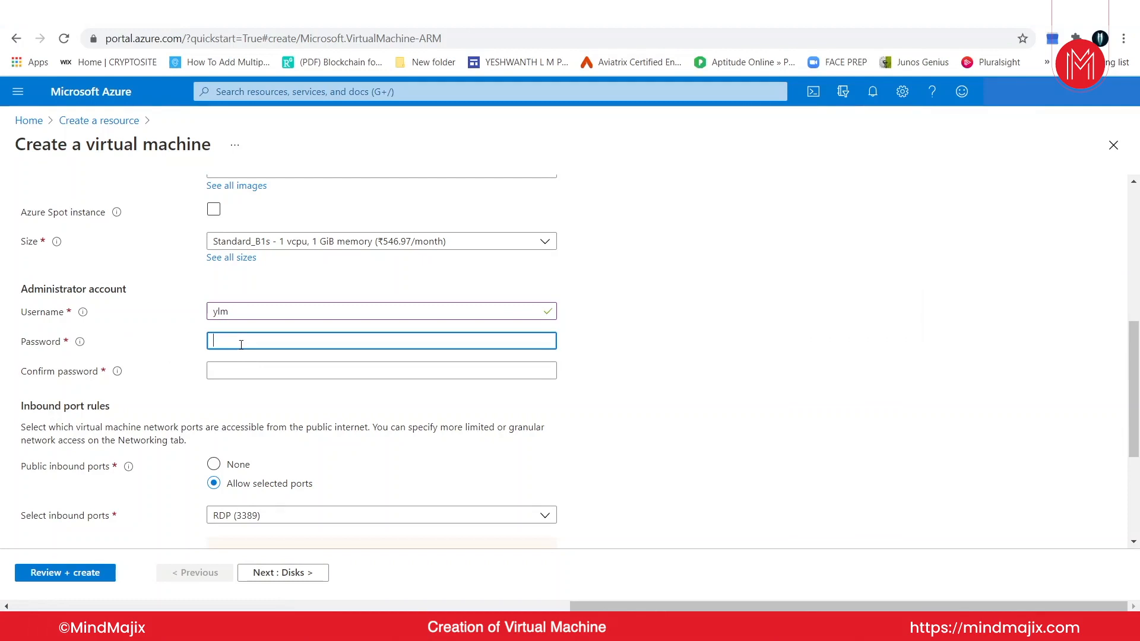
{"action": "type", "text": "••••••"}
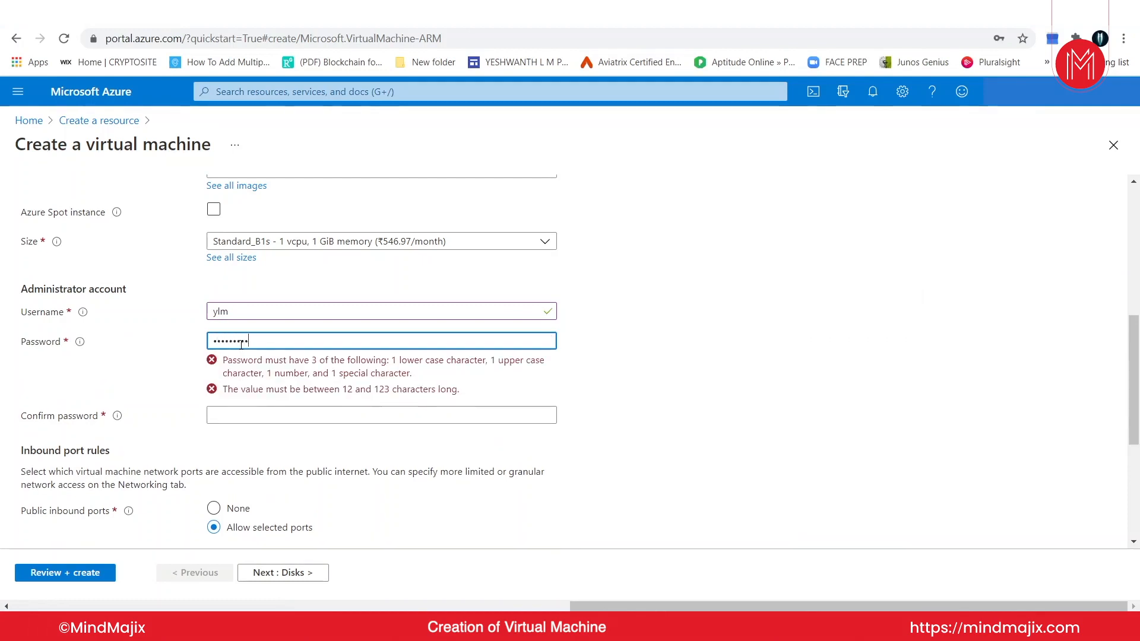
{"action": "type", "text": "••"}
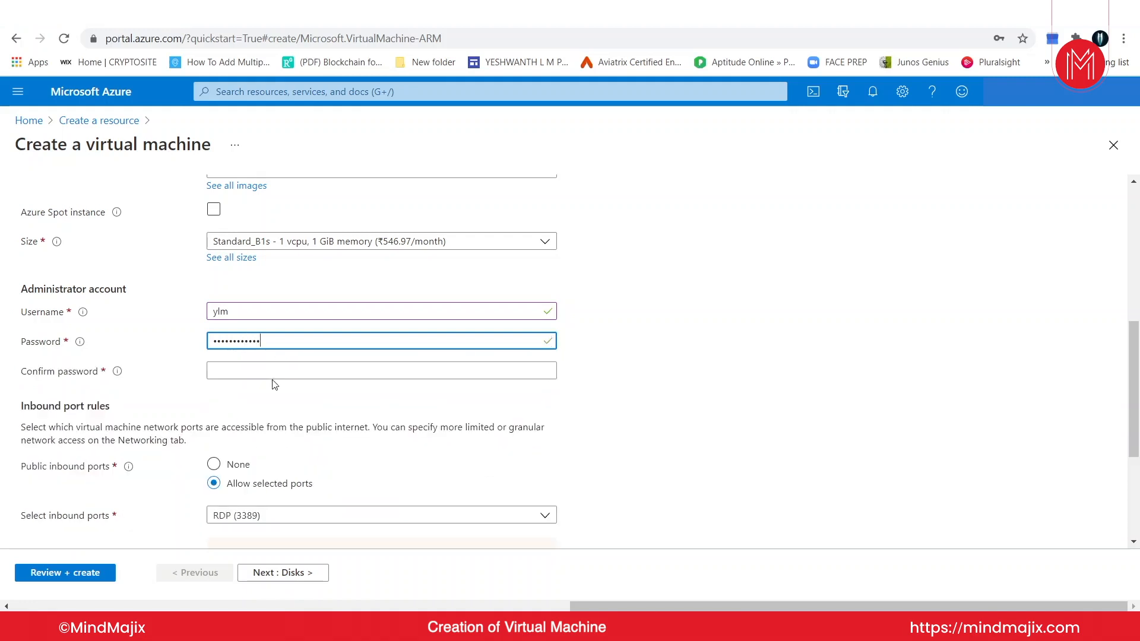
{"action": "left_click", "coordinate": [271, 378]}
{"action": "type", "text": "•••••••••"}
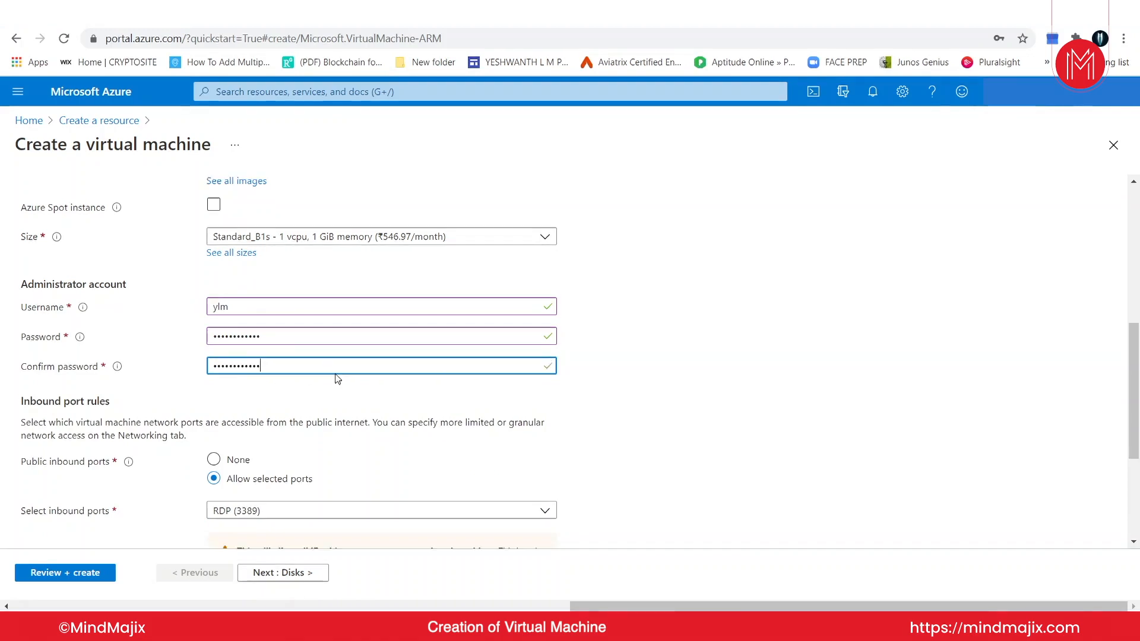
- Add HTTP (80) to the allowed public inbound ports alongside RDP (3389)
{"action": "scroll", "coordinate": [333, 376], "scroll_direction": "down", "scroll_amount": 1}
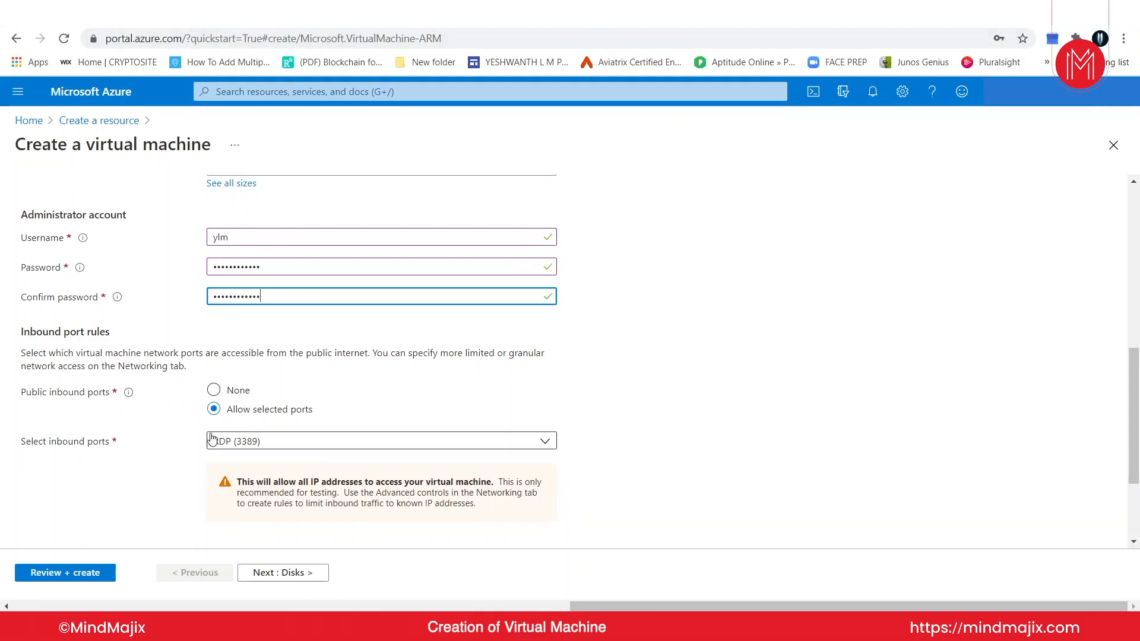
{"action": "left_click", "coordinate": [544, 442]}
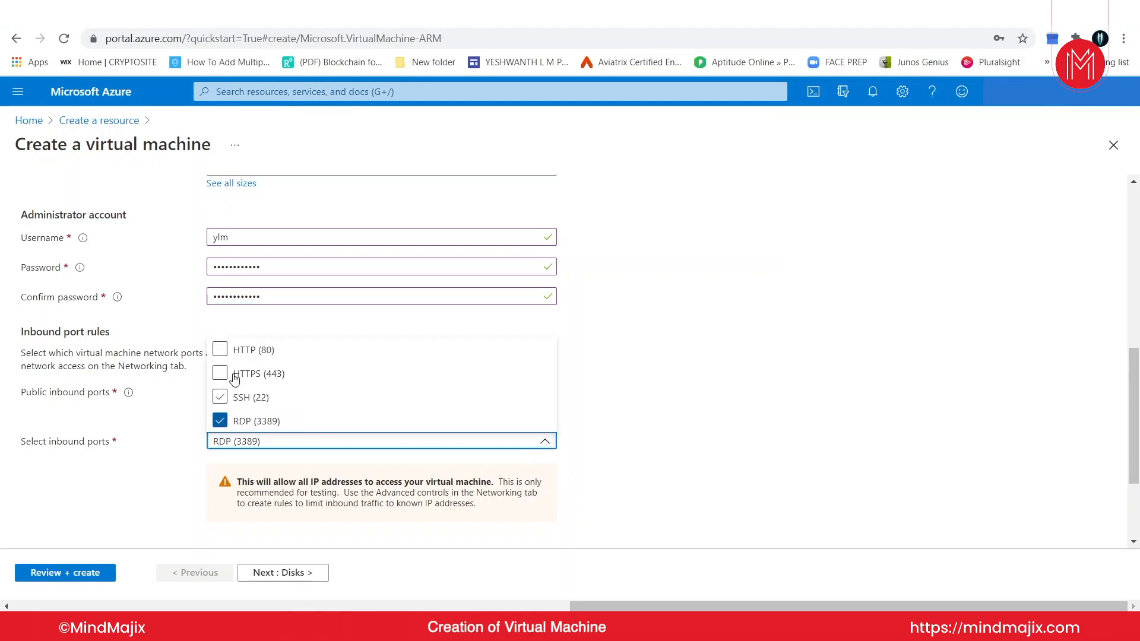
{"action": "left_click", "coordinate": [219, 351]}
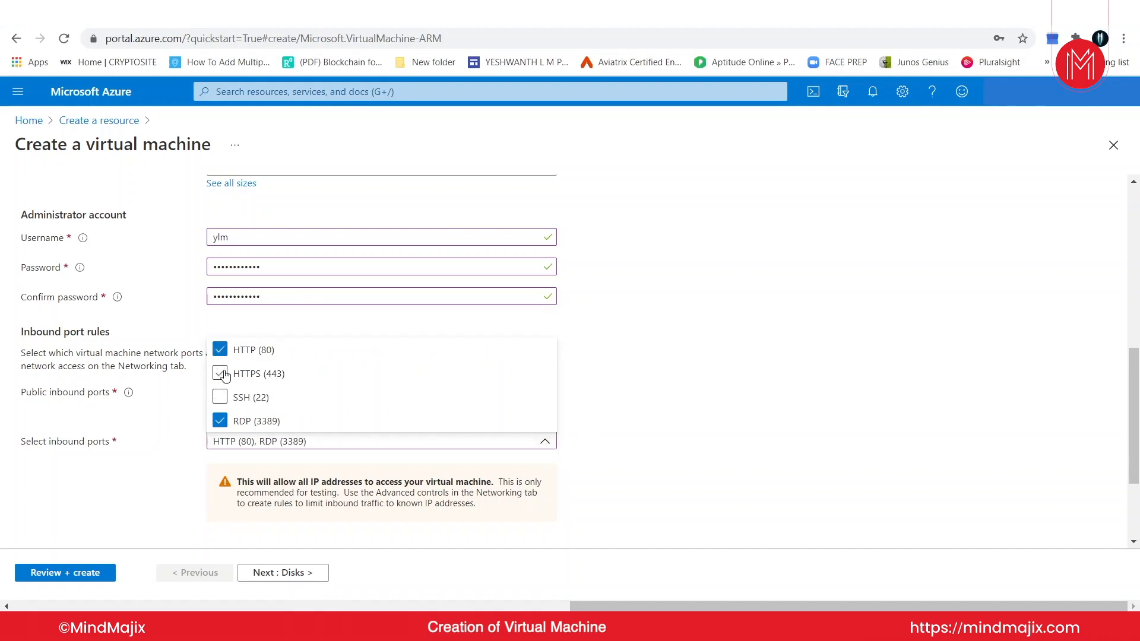
{"action": "left_click", "coordinate": [542, 442]}
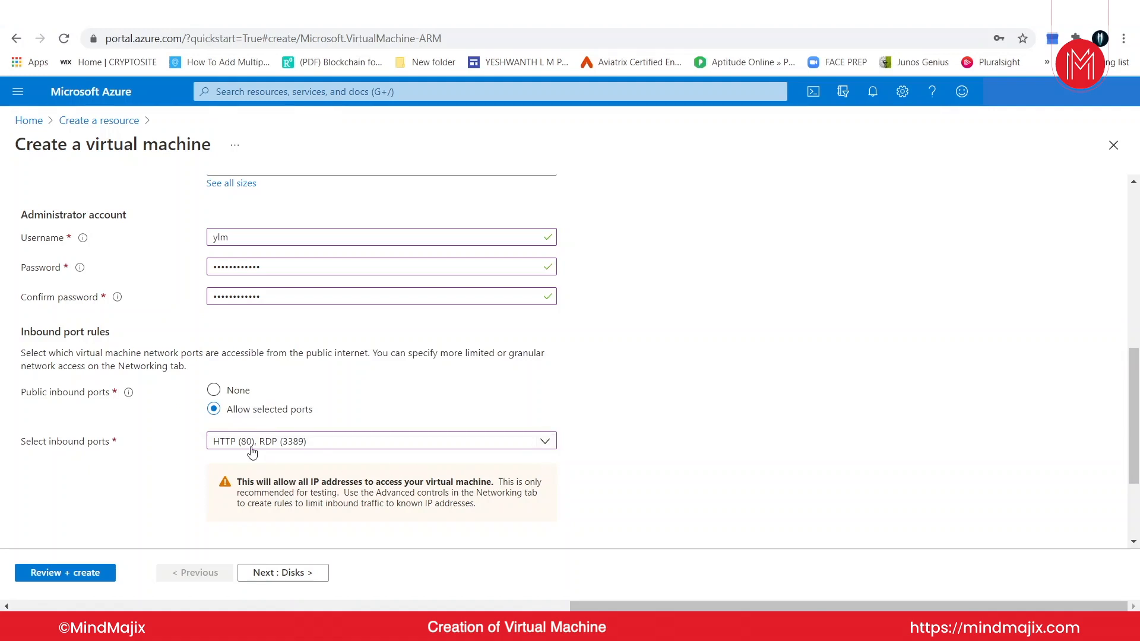
{"action": "scroll", "coordinate": [259, 462], "scroll_direction": "down", "scroll_amount": 2}
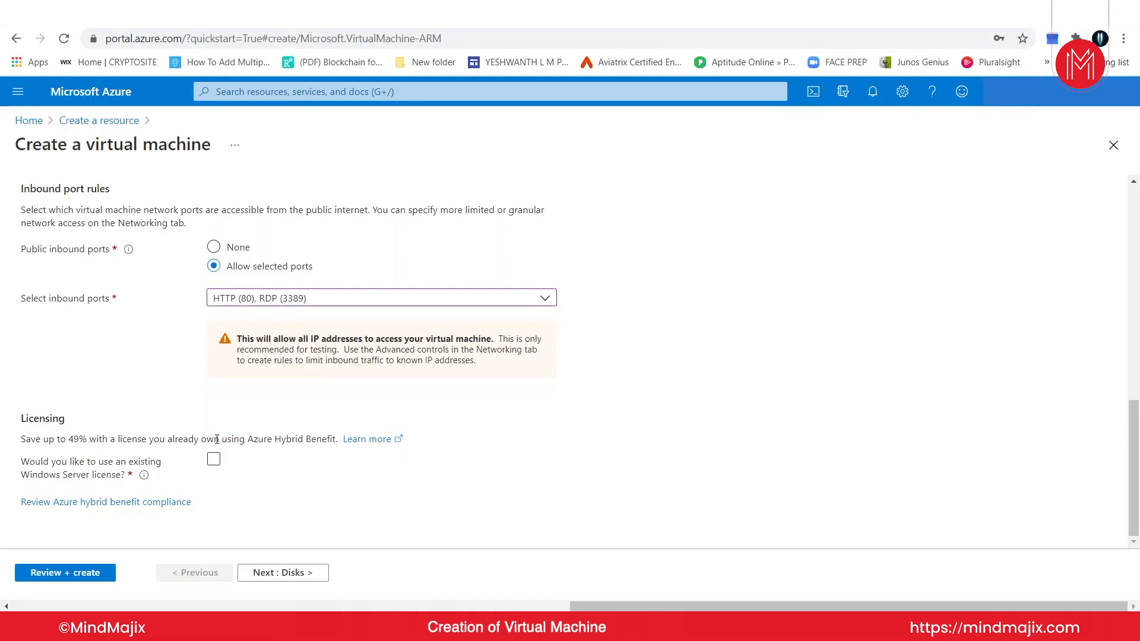
{"action": "scroll", "coordinate": [455, 437], "scroll_direction": "up", "scroll_amount": 4}
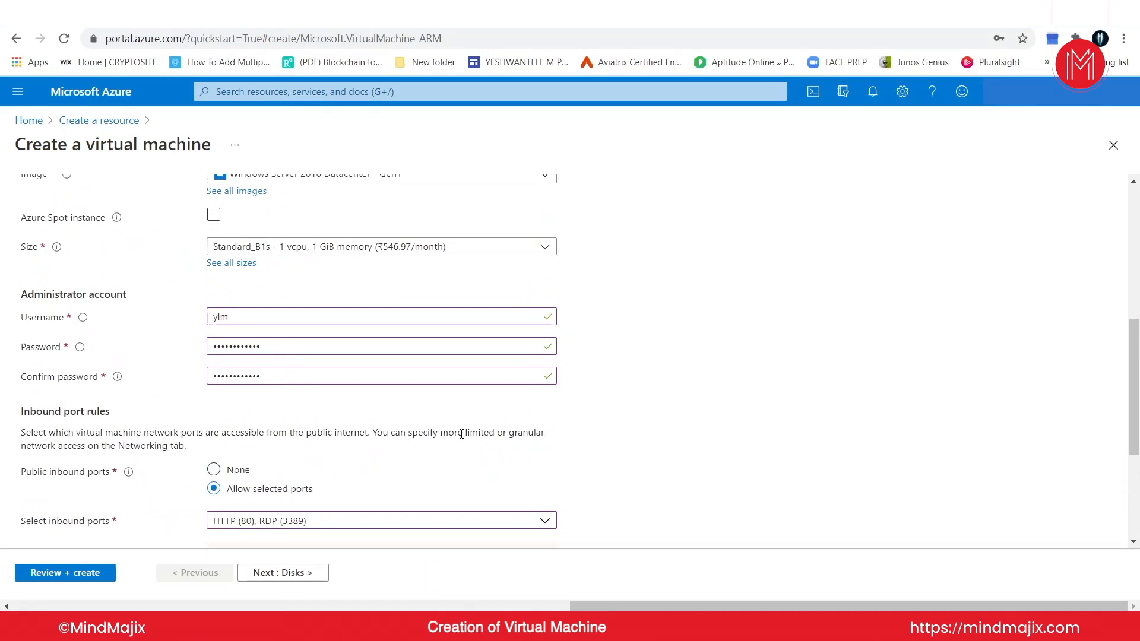
{"action": "scroll", "coordinate": [432, 474], "scroll_direction": "down", "scroll_amount": 4}
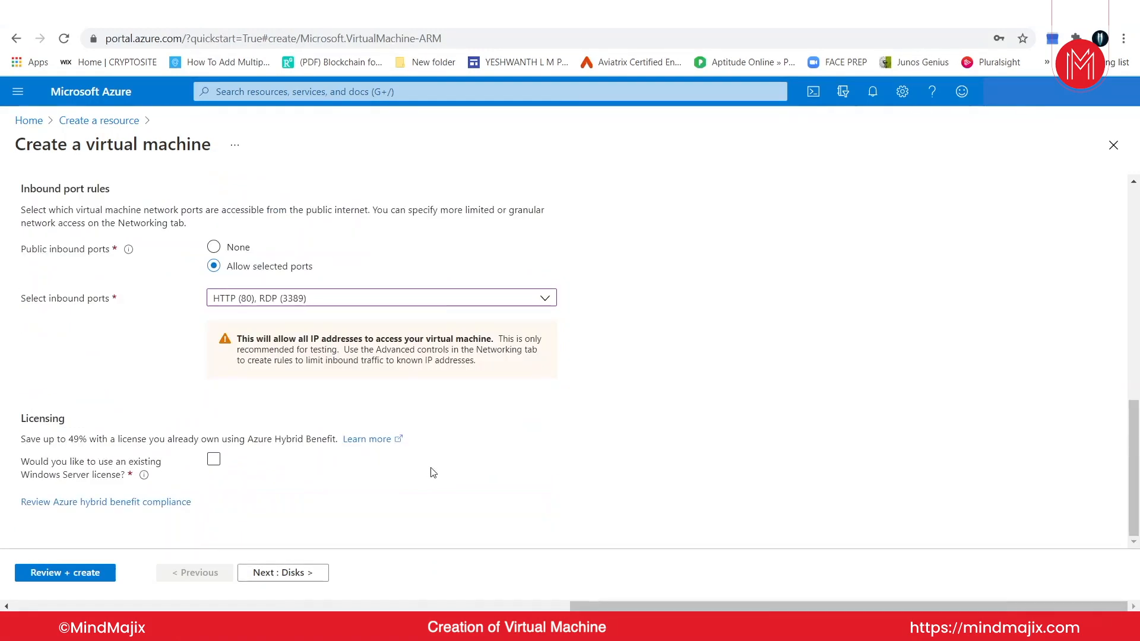
{"action": "left_click", "coordinate": [215, 461]}
{"action": "left_click", "coordinate": [214, 460]}
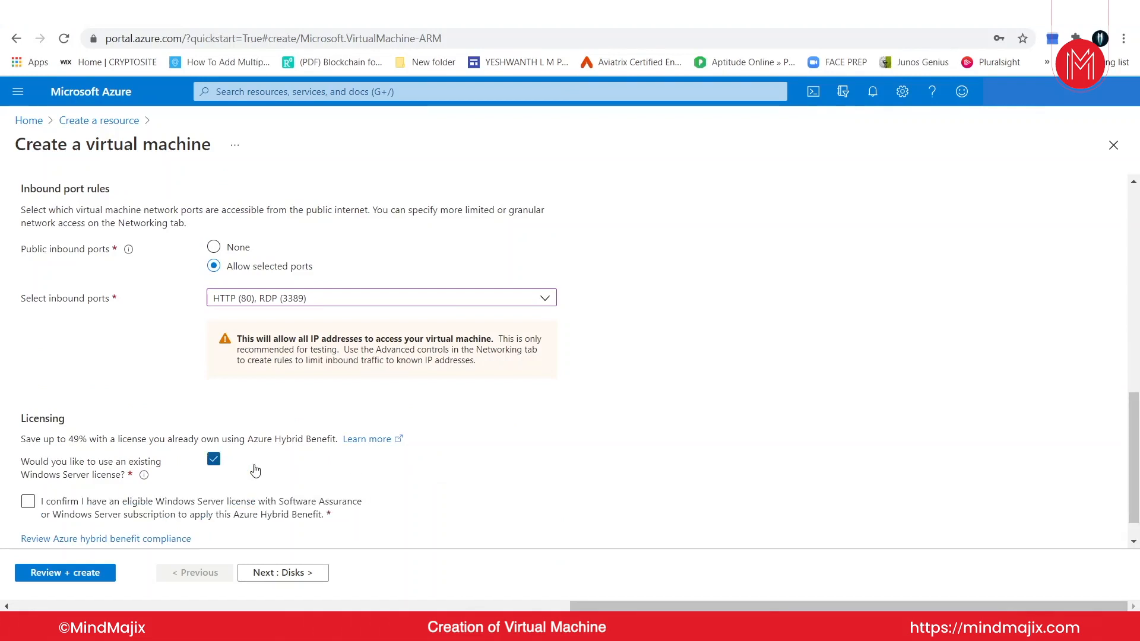
{"action": "left_click", "coordinate": [28, 465]}
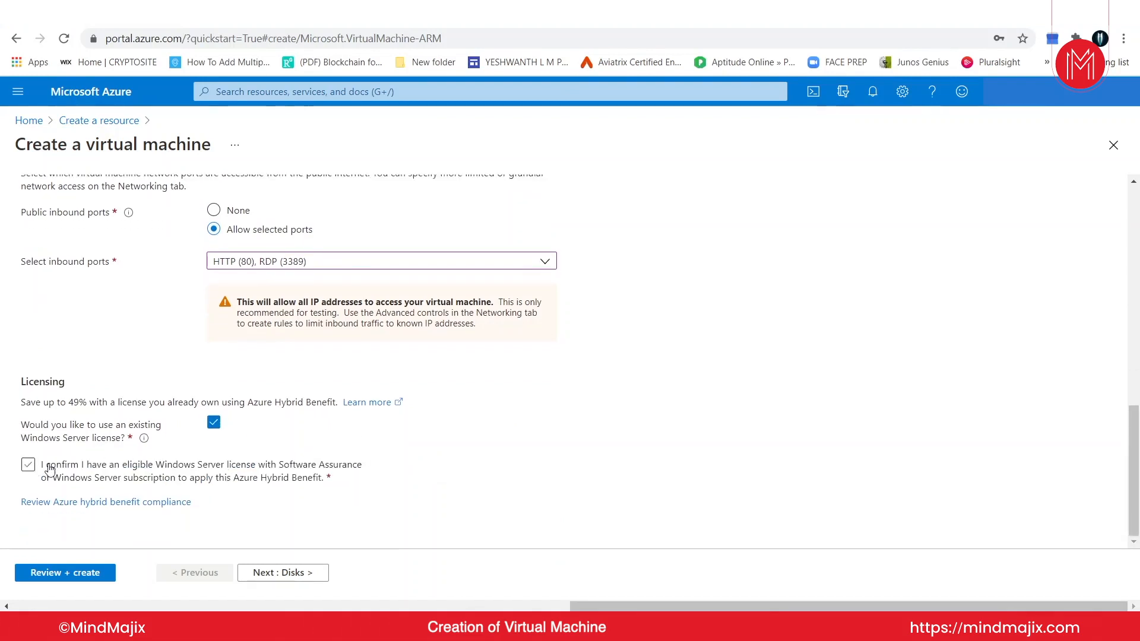
{"action": "left_click", "coordinate": [213, 423]}
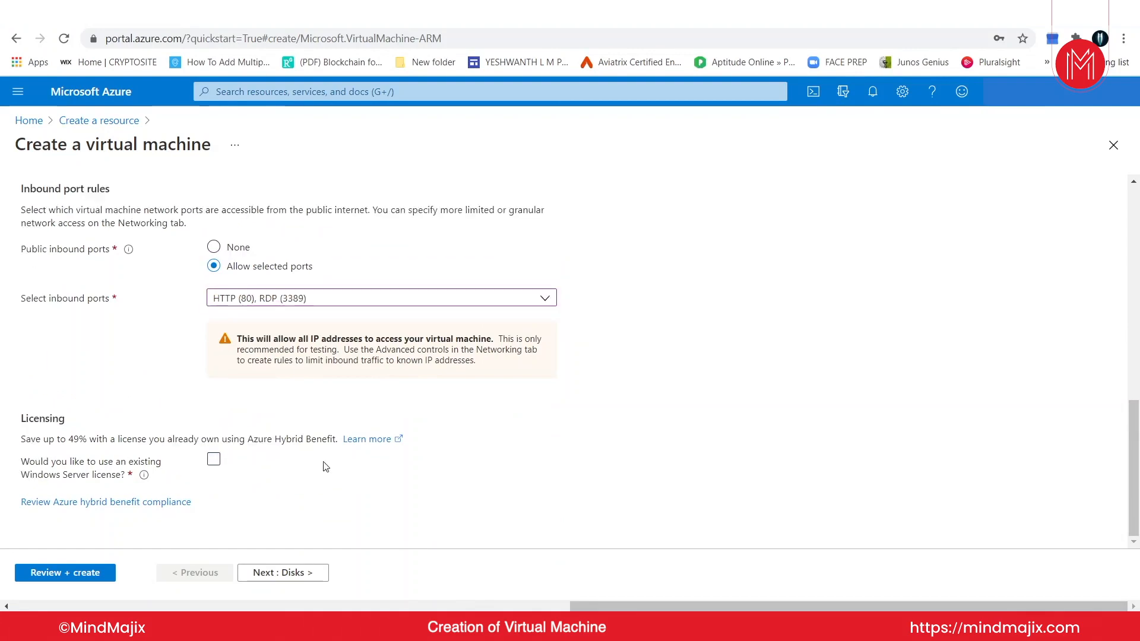
- Review the basic settings from the project details through the instance, administrator account, inbound port and licensing sections
{"action": "scroll", "coordinate": [421, 474], "scroll_direction": "up", "scroll_amount": 4}
{"action": "scroll", "coordinate": [423, 474], "scroll_direction": "up", "scroll_amount": 6}
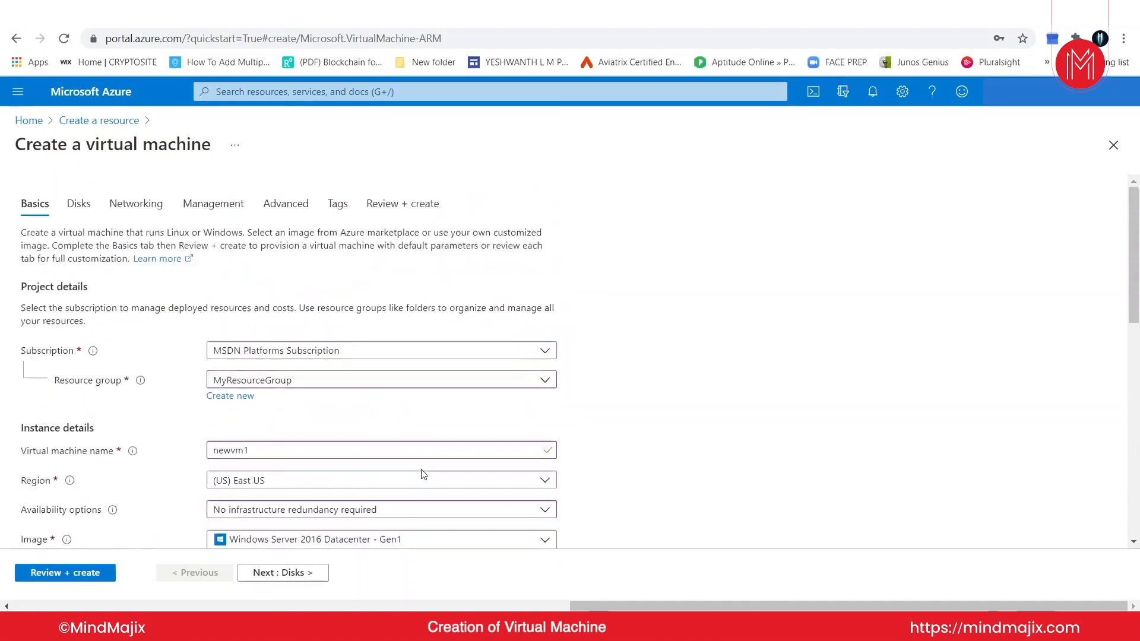
{"action": "scroll", "coordinate": [422, 471], "scroll_direction": "down", "scroll_amount": 3}
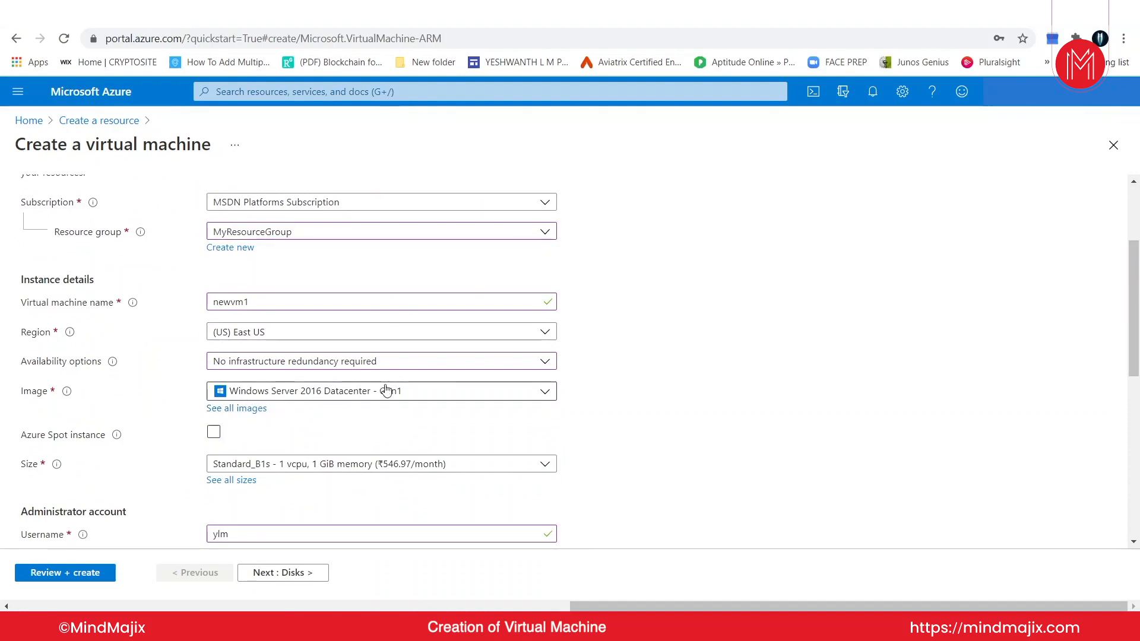
{"action": "scroll", "coordinate": [457, 408], "scroll_direction": "down", "scroll_amount": 3}
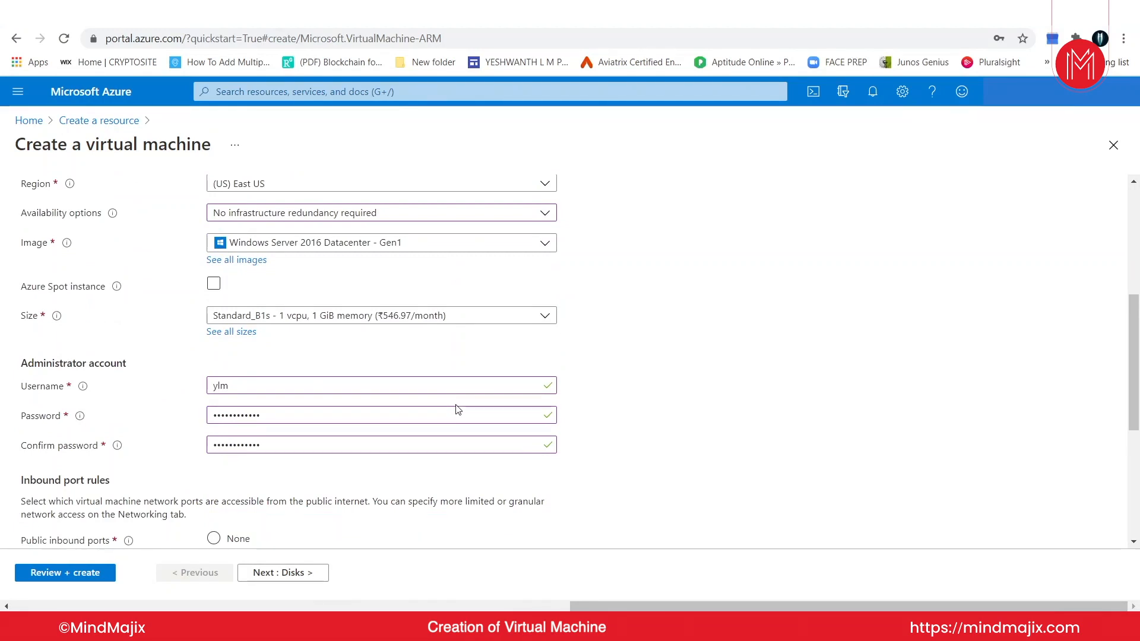
{"action": "scroll", "coordinate": [475, 410], "scroll_direction": "down", "scroll_amount": 5}
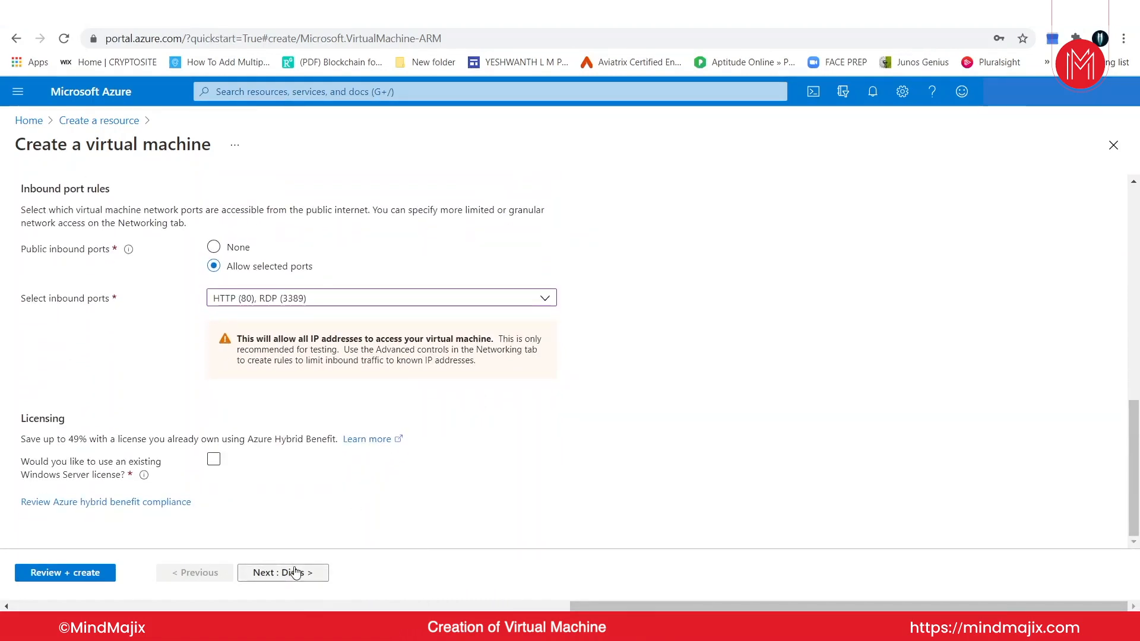
{"action": "scroll", "coordinate": [340, 485], "scroll_direction": "up", "scroll_amount": 6}
{"action": "scroll", "coordinate": [343, 492], "scroll_direction": "down", "scroll_amount": 6}
- Continue to the disk settings and set the OS disk type to Standard HDD
{"action": "left_click", "coordinate": [272, 573]}
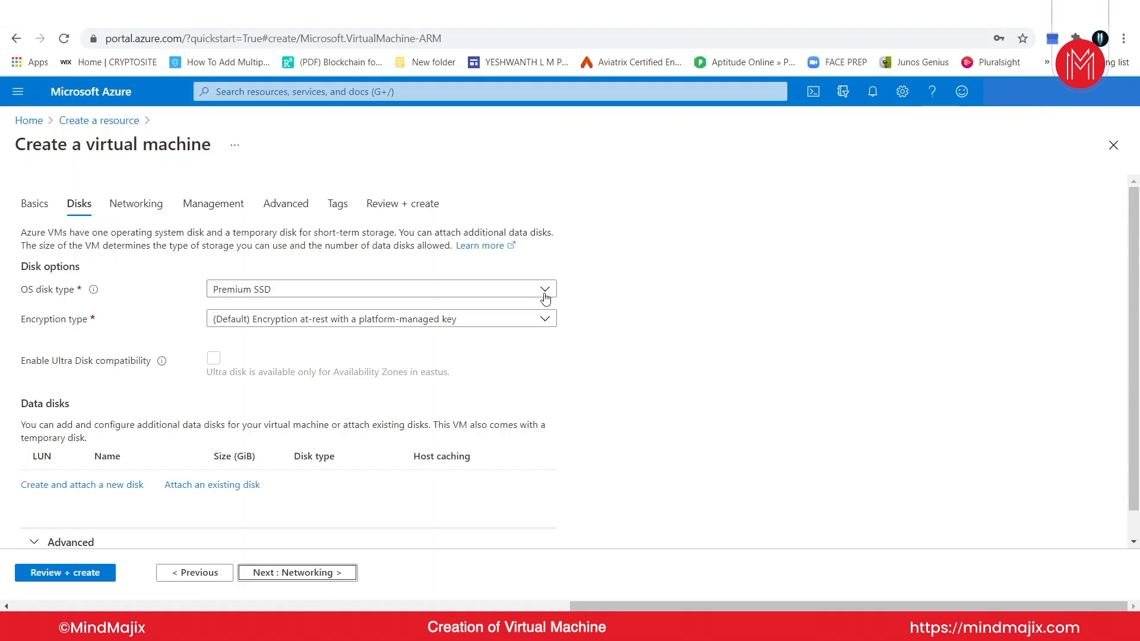
{"action": "left_click", "coordinate": [545, 291]}
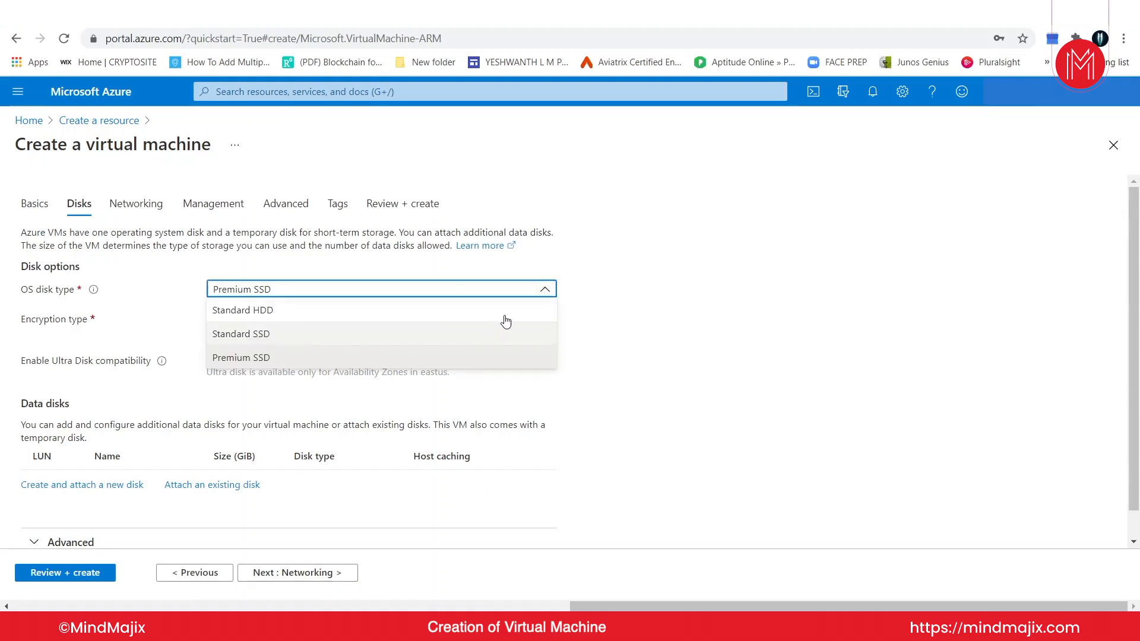
{"action": "left_click", "coordinate": [544, 293]}
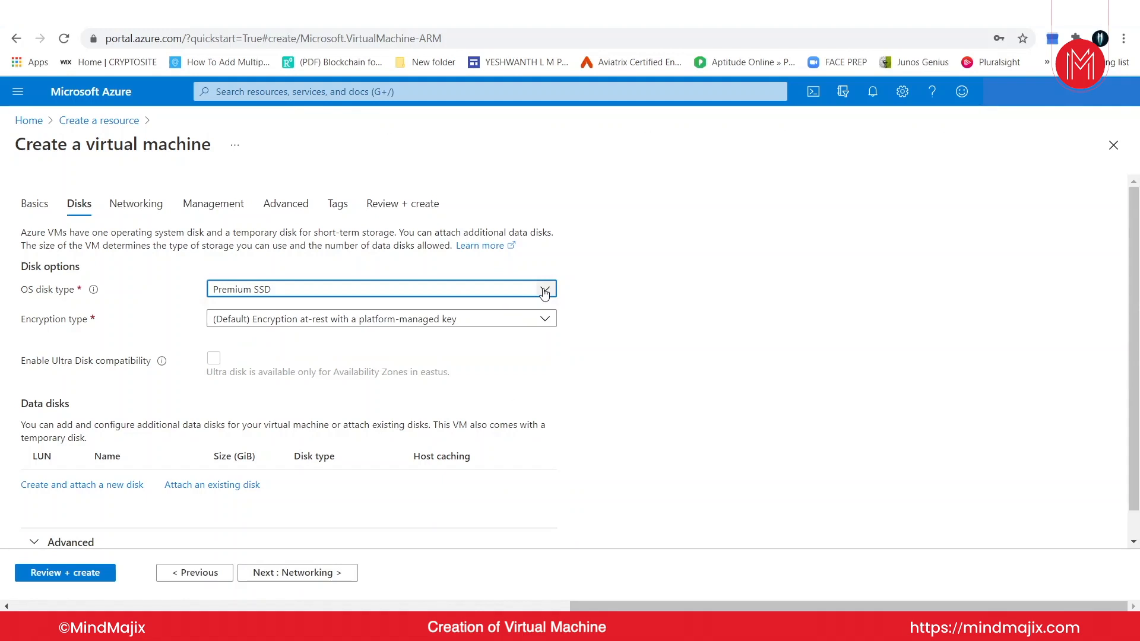
{"action": "left_click", "coordinate": [544, 292]}
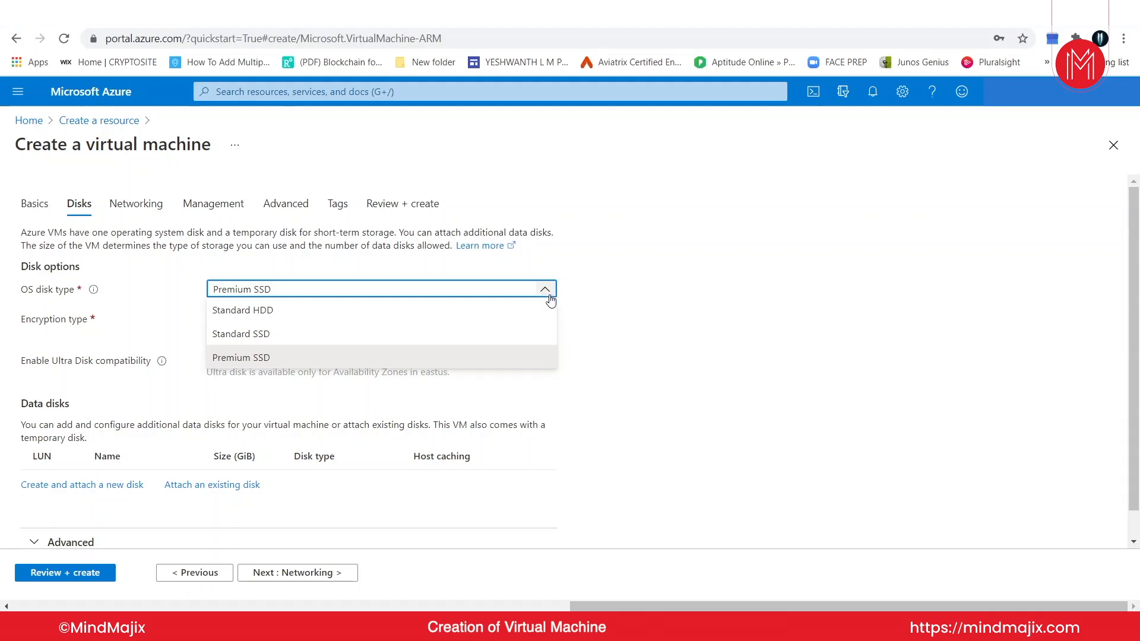
{"action": "left_click", "coordinate": [304, 310]}
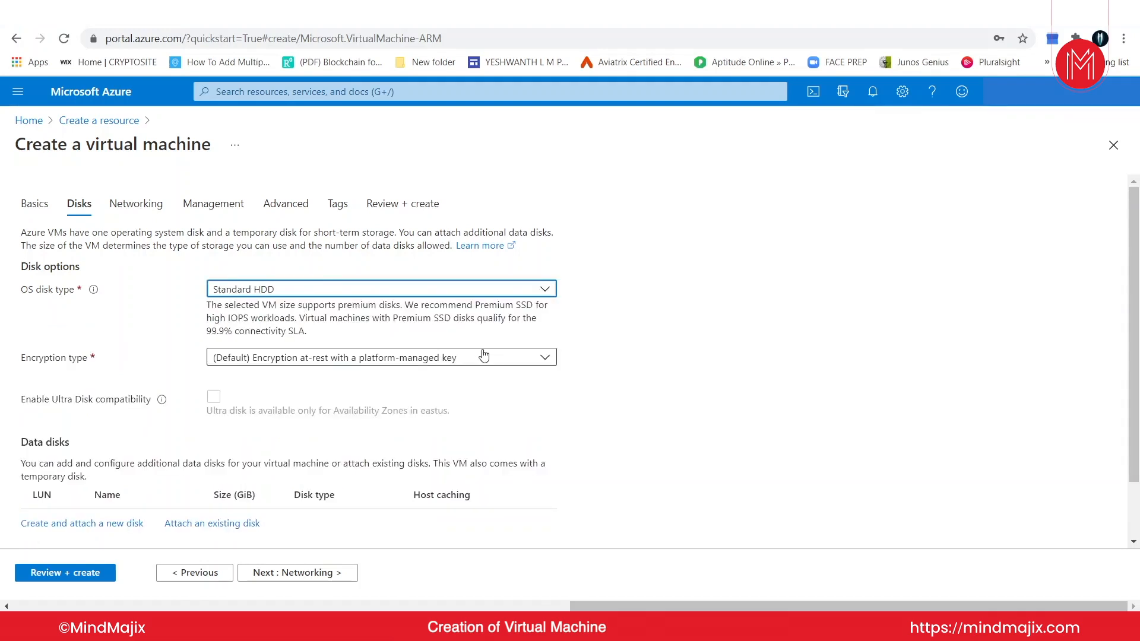
{"action": "scroll", "coordinate": [452, 313], "scroll_direction": "down", "scroll_amount": 2}
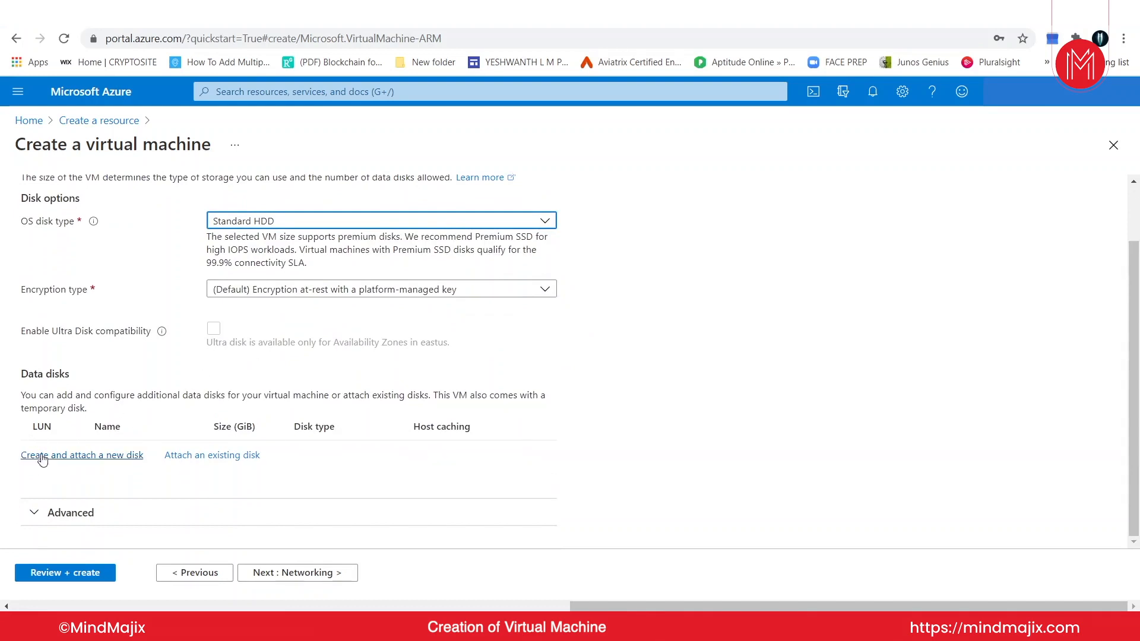
- Continue to the networking settings and examine the virtual network, subnet and public IP options, including the form for creating a virtual network
{"action": "left_click", "coordinate": [271, 574]}
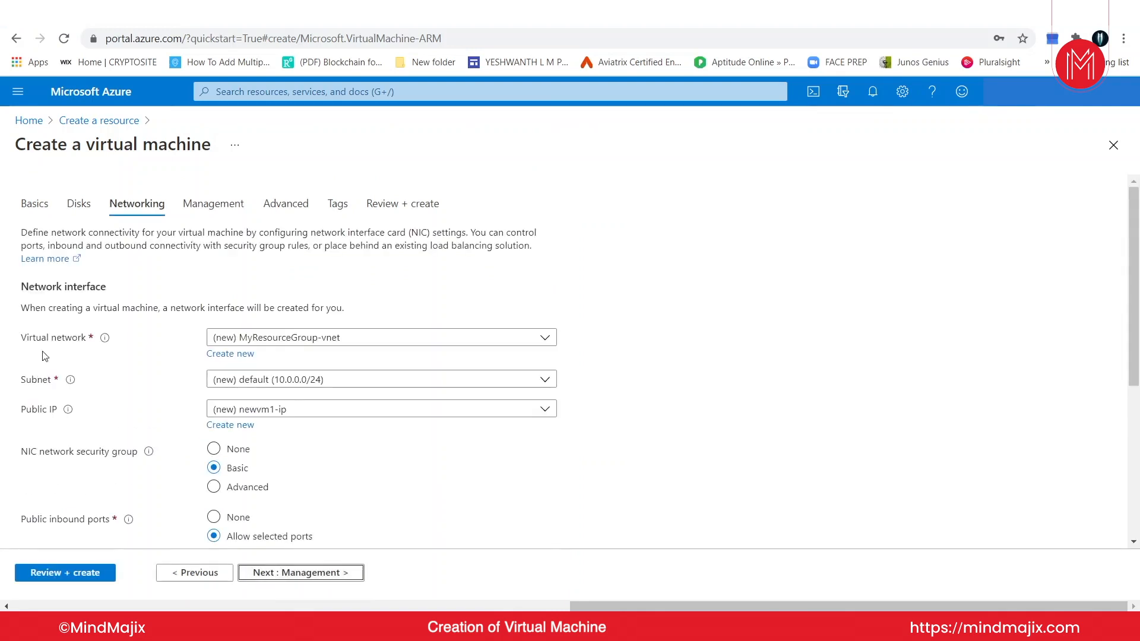
{"action": "mouse_move", "coordinate": [104, 338]}
{"action": "mouse_move", "coordinate": [70, 381]}
{"action": "mouse_move", "coordinate": [66, 415]}
{"action": "left_click", "coordinate": [223, 354]}
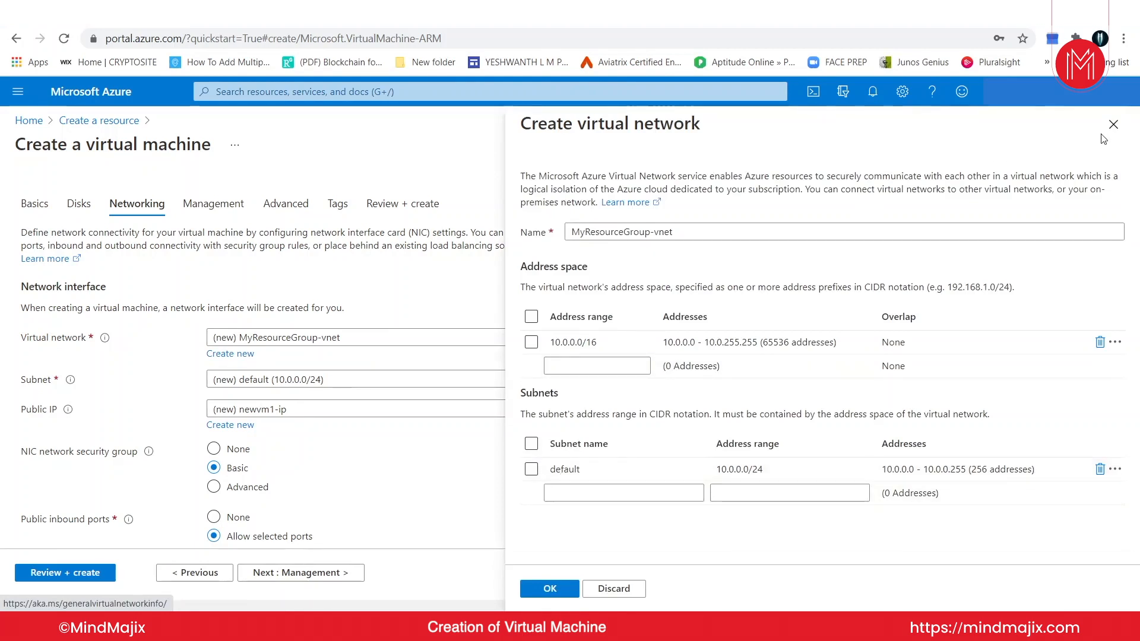
{"action": "left_click", "coordinate": [1113, 126]}
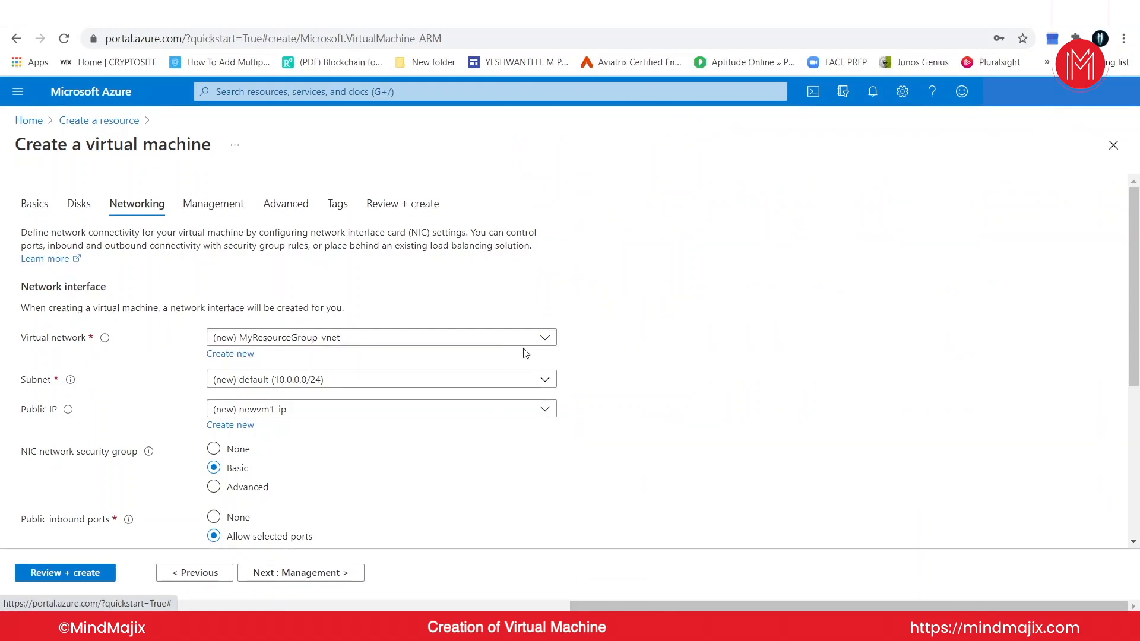
{"action": "left_click", "coordinate": [545, 338]}
{"action": "left_click", "coordinate": [545, 338]}
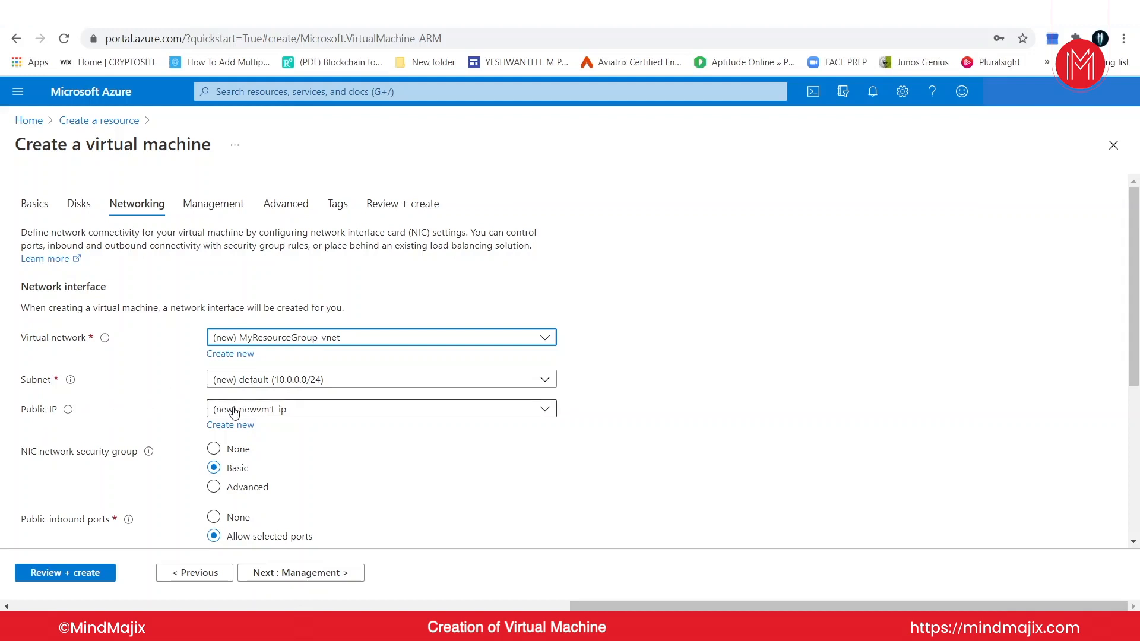
- Examine the network security group, inbound port and load balancing options for the virtual machine
{"action": "scroll", "coordinate": [196, 344], "scroll_direction": "down", "scroll_amount": 2}
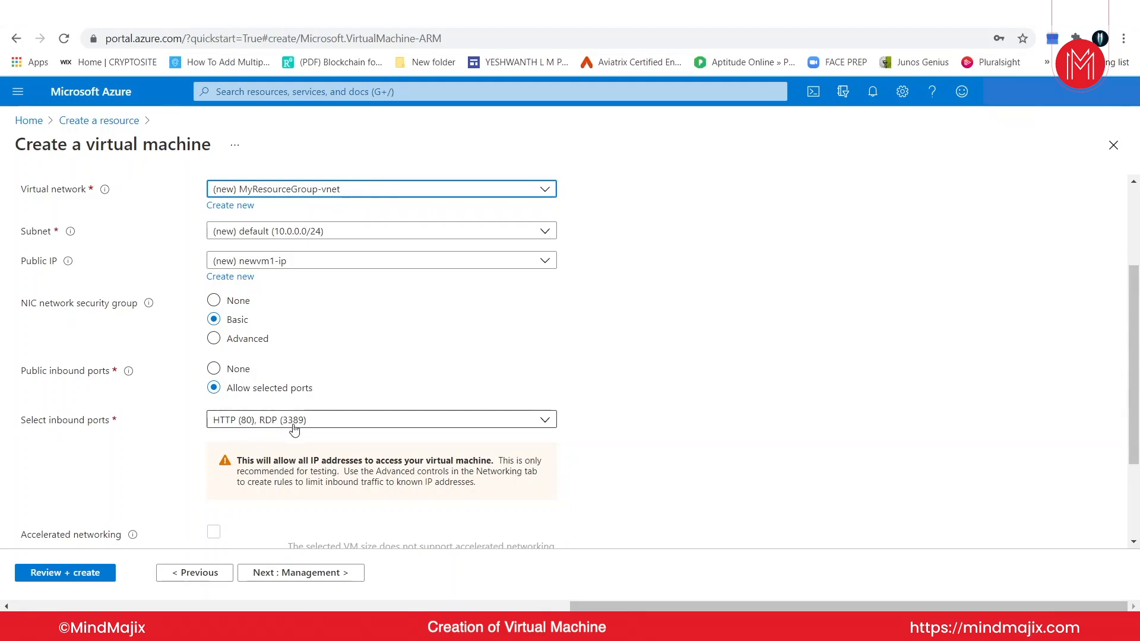
{"action": "scroll", "coordinate": [295, 429], "scroll_direction": "down", "scroll_amount": 2}
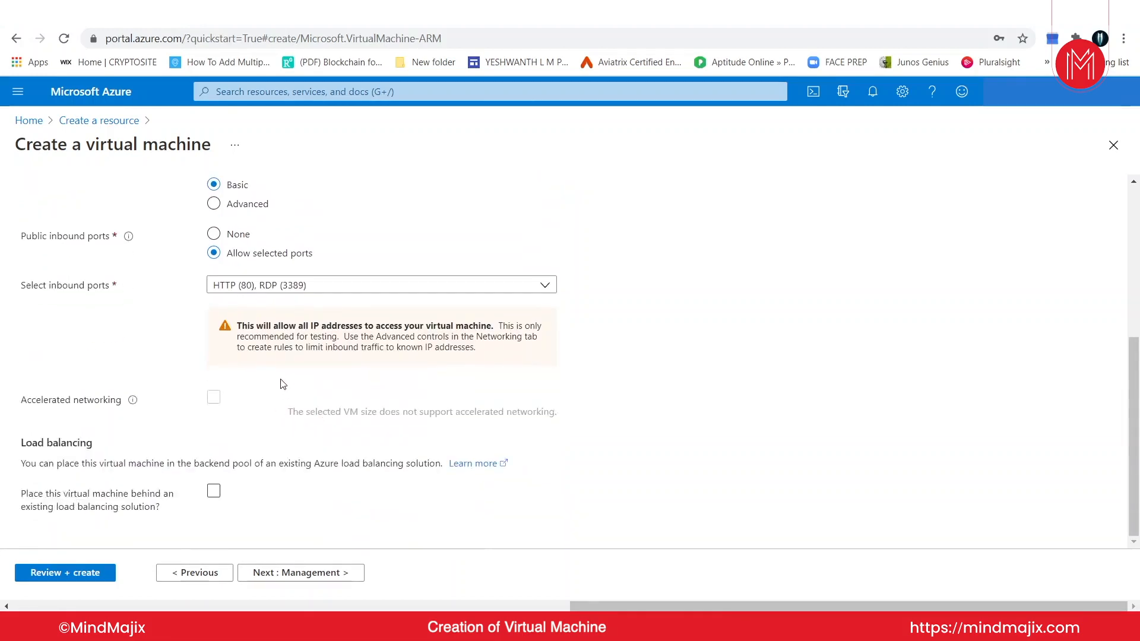
{"action": "left_click", "coordinate": [214, 492]}
{"action": "left_click", "coordinate": [214, 492]}
{"action": "scroll", "coordinate": [359, 512], "scroll_direction": "up", "scroll_amount": 4}
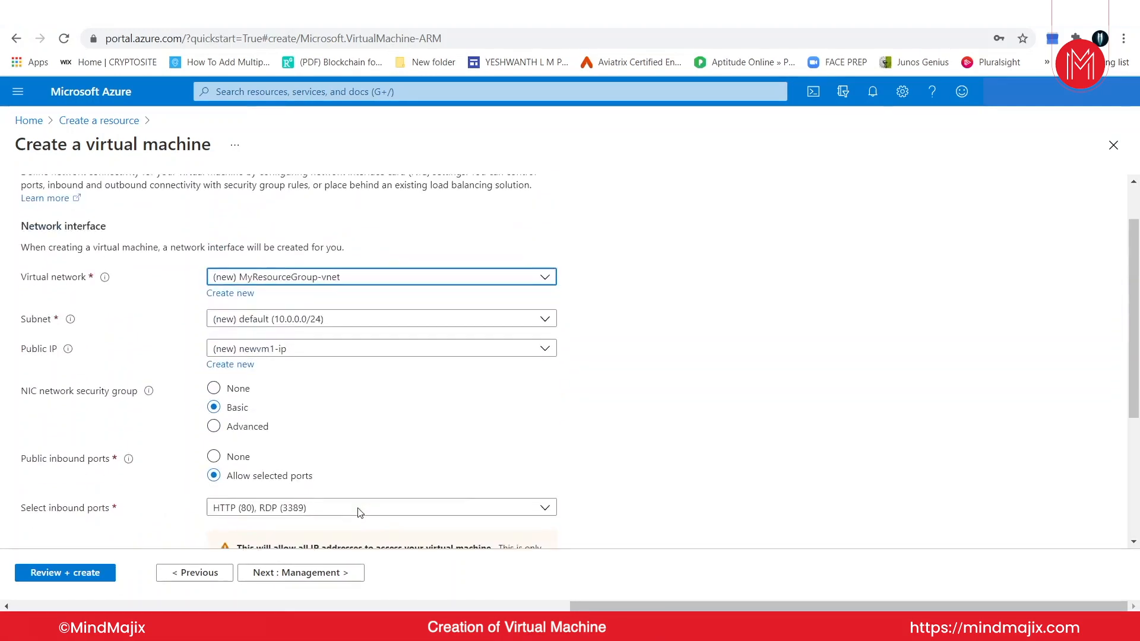
{"action": "scroll", "coordinate": [359, 511], "scroll_direction": "down", "scroll_amount": 4}
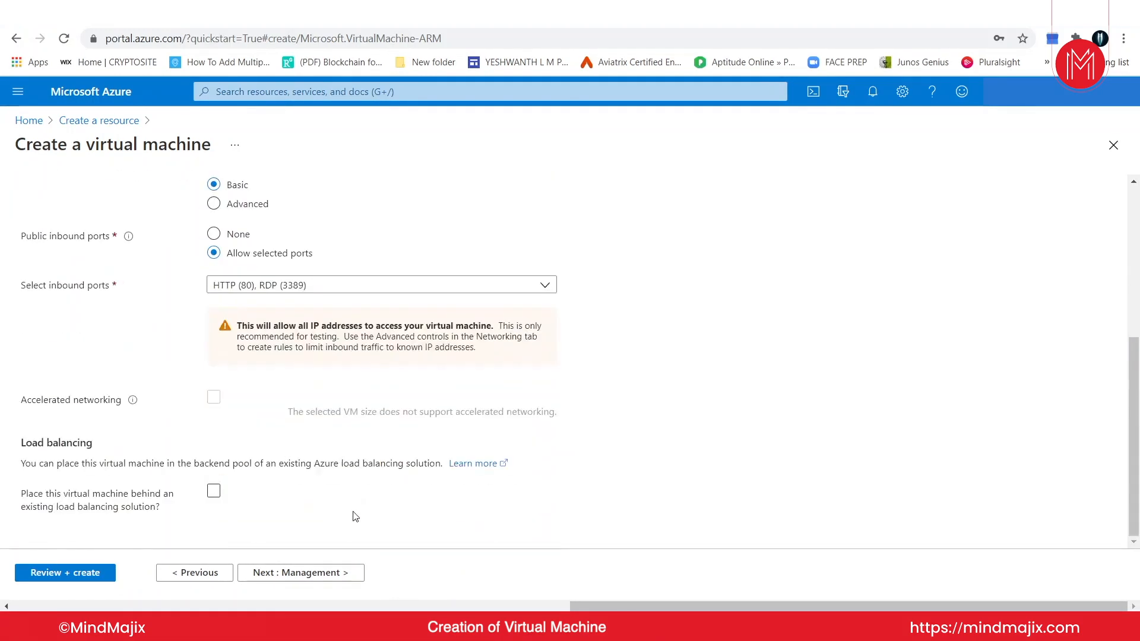
- Continue to the management settings and disable boot diagnostics for the virtual machine
{"action": "left_click", "coordinate": [321, 572]}
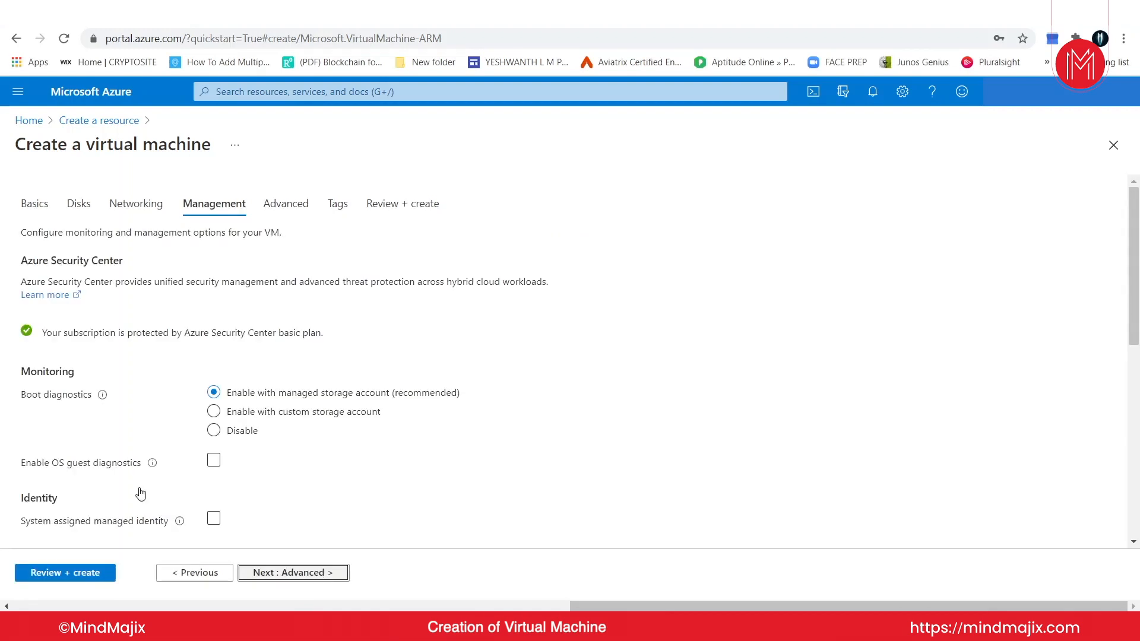
{"action": "scroll", "coordinate": [296, 350], "scroll_direction": "down", "scroll_amount": 3}
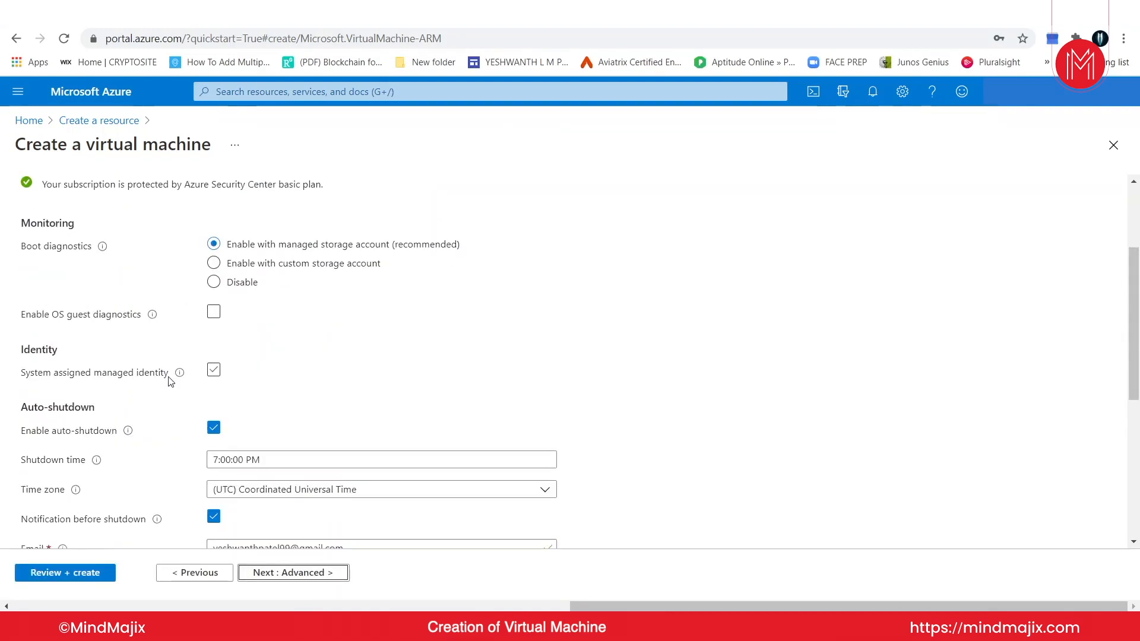
{"action": "left_click", "coordinate": [214, 283]}
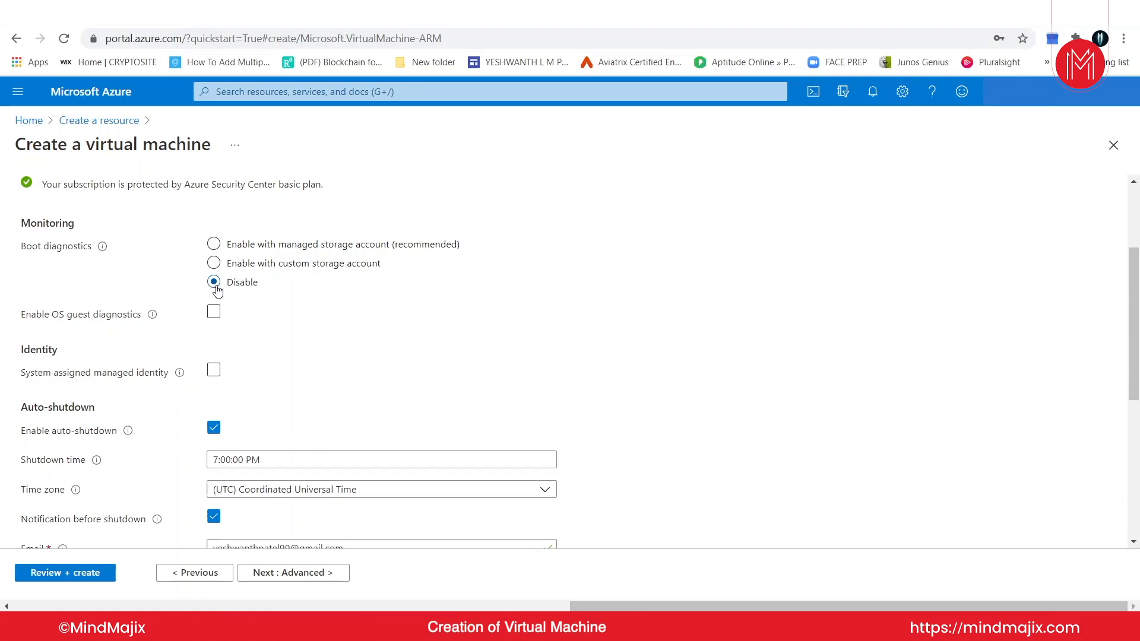
- Turn off the notification before shutdown and disable auto-shutdown in the management settings
{"action": "scroll", "coordinate": [97, 332], "scroll_direction": "down", "scroll_amount": 1}
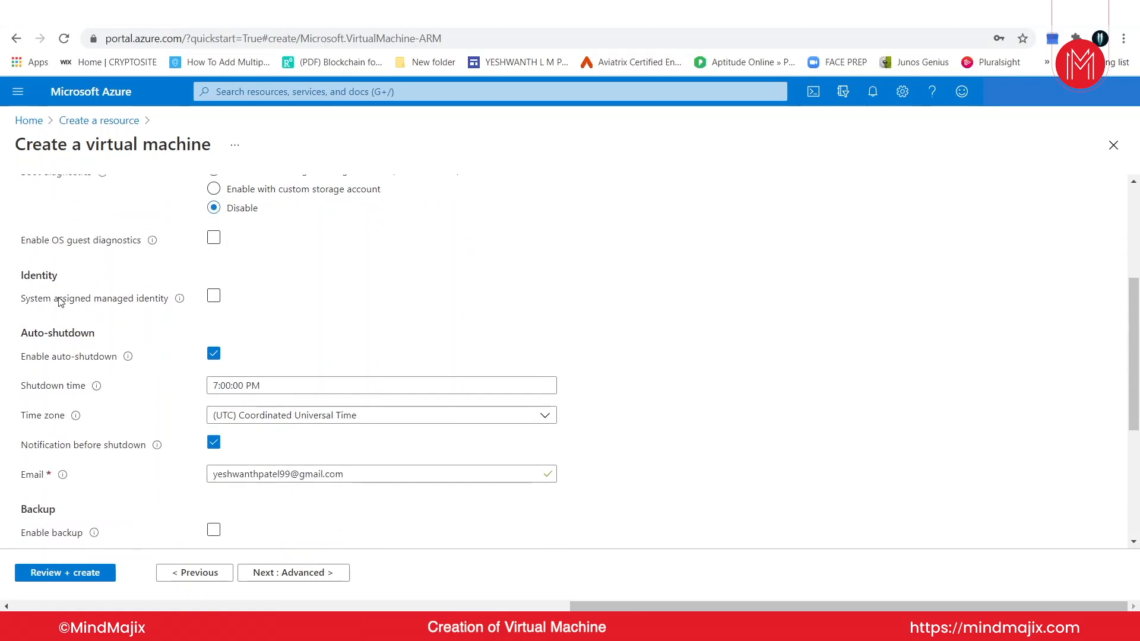
{"action": "left_click", "coordinate": [211, 300]}
{"action": "scroll", "coordinate": [389, 313], "scroll_direction": "down", "scroll_amount": 3}
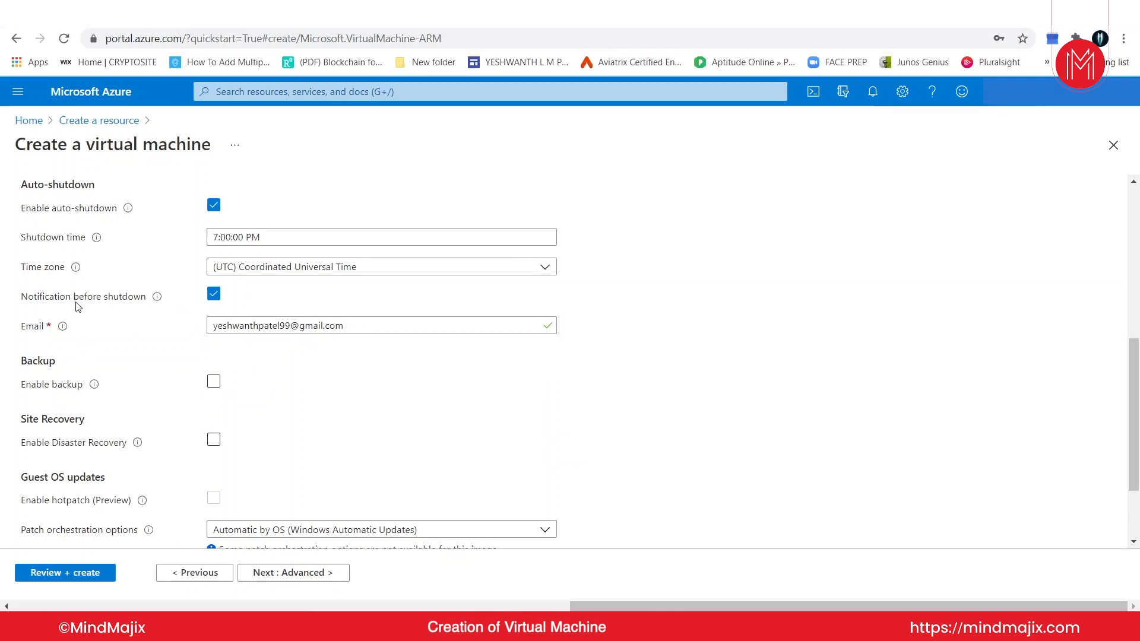
{"action": "left_click", "coordinate": [213, 295]}
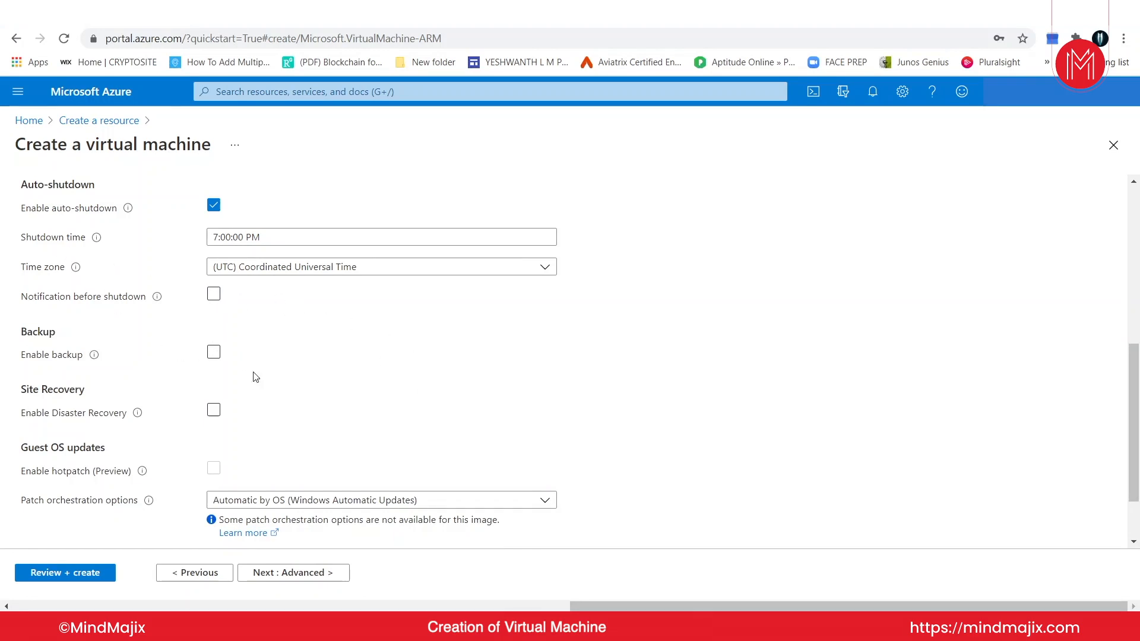
{"action": "scroll", "coordinate": [255, 378], "scroll_direction": "down", "scroll_amount": 2}
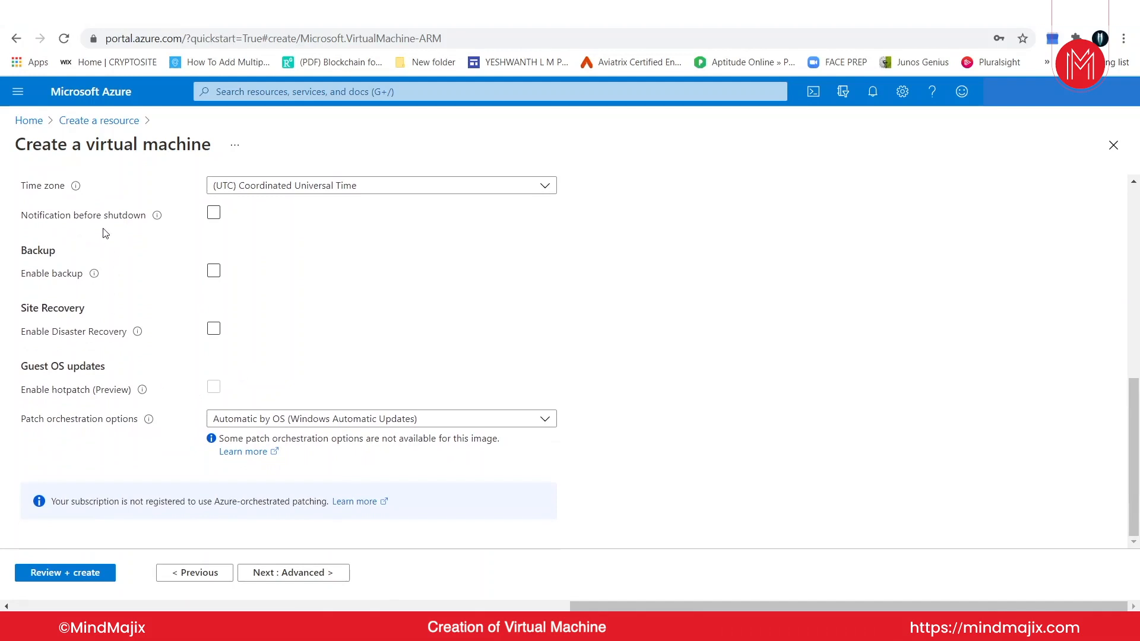
{"action": "scroll", "coordinate": [282, 356], "scroll_direction": "up", "scroll_amount": 3}
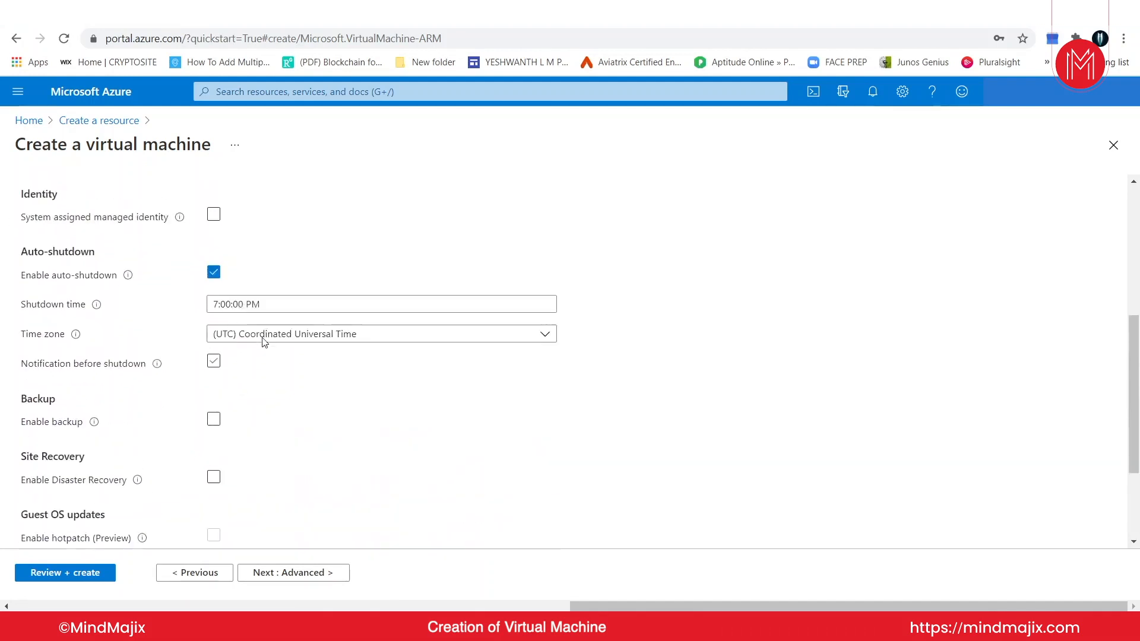
{"action": "left_click", "coordinate": [214, 273]}
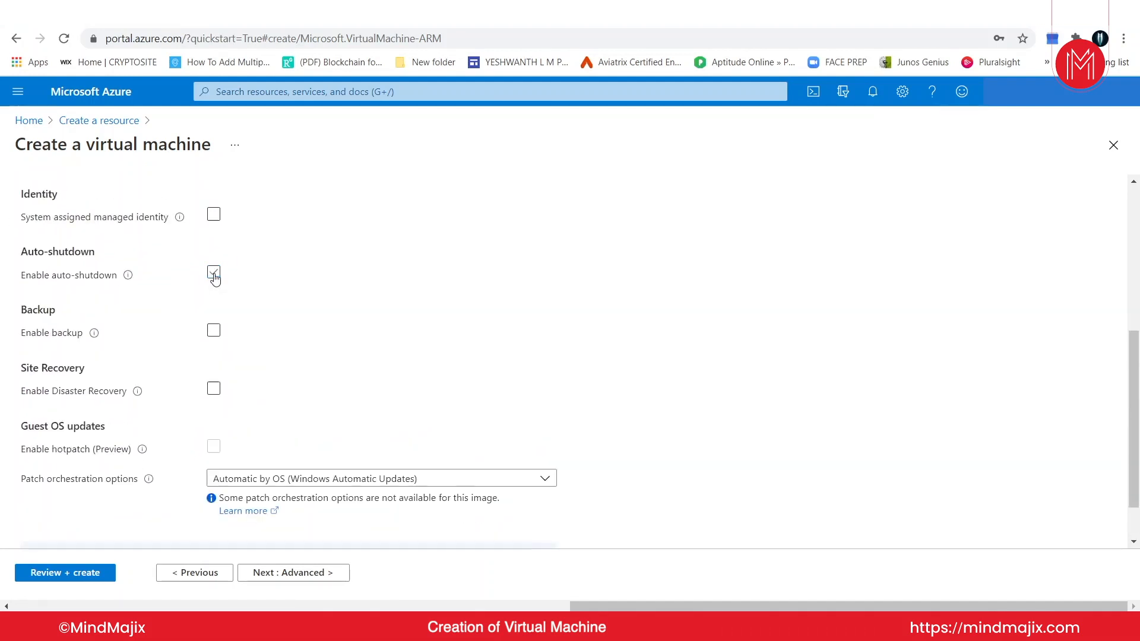
{"action": "scroll", "coordinate": [408, 390], "scroll_direction": "down", "scroll_amount": 1}
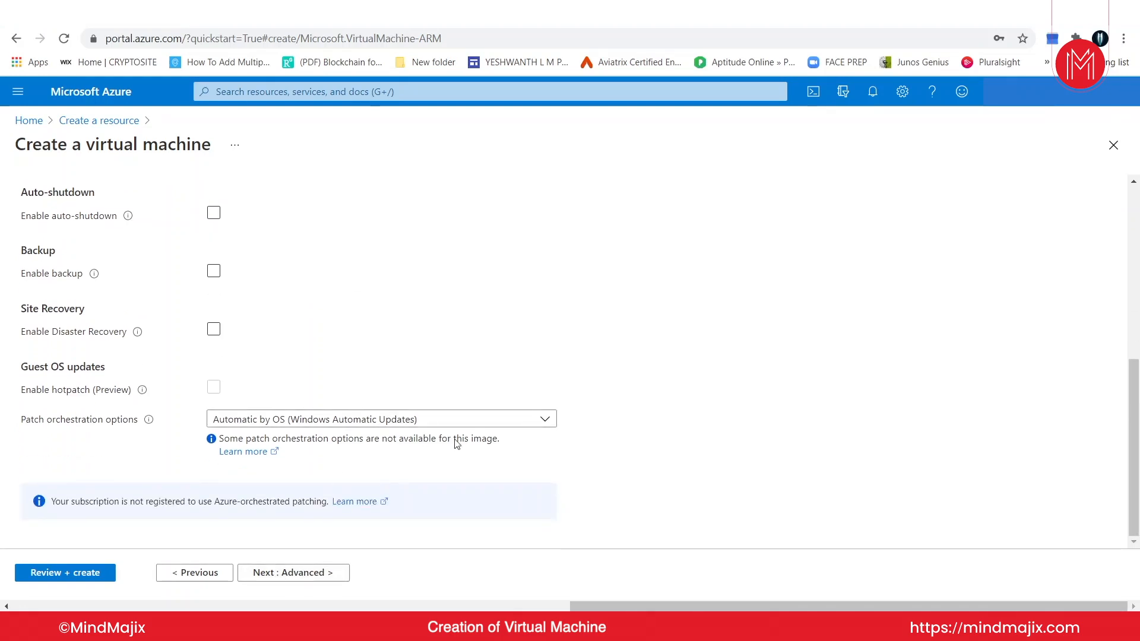
{"action": "scroll", "coordinate": [460, 443], "scroll_direction": "up", "scroll_amount": 10}
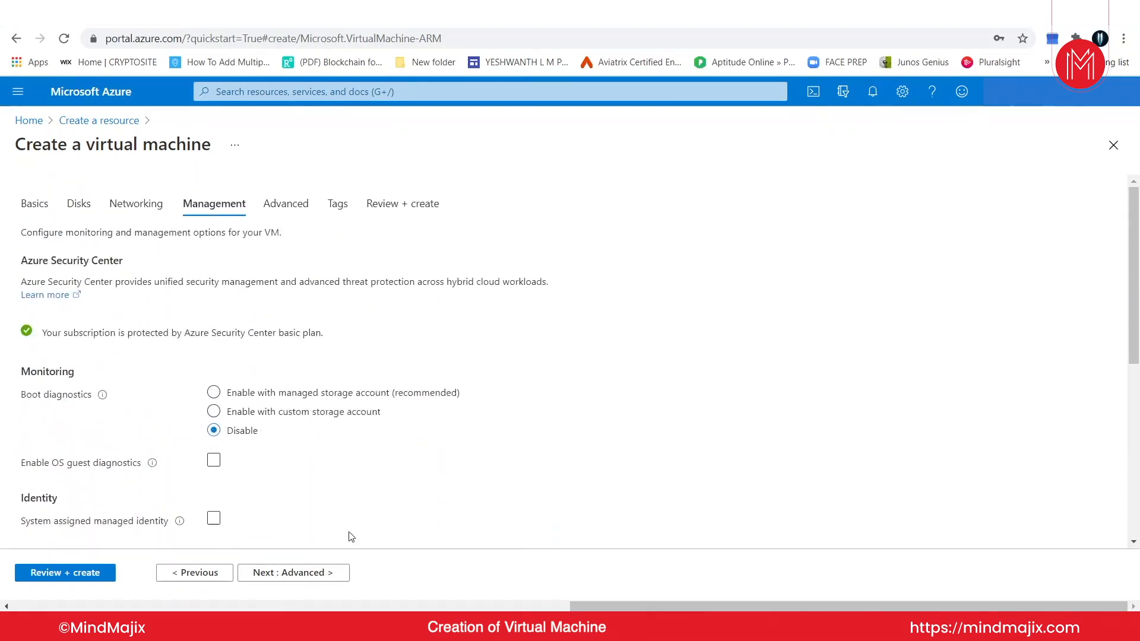
- Proceed through the advanced and tag settings with their defaults to the final review of the virtual machine
{"action": "left_click", "coordinate": [312, 578]}
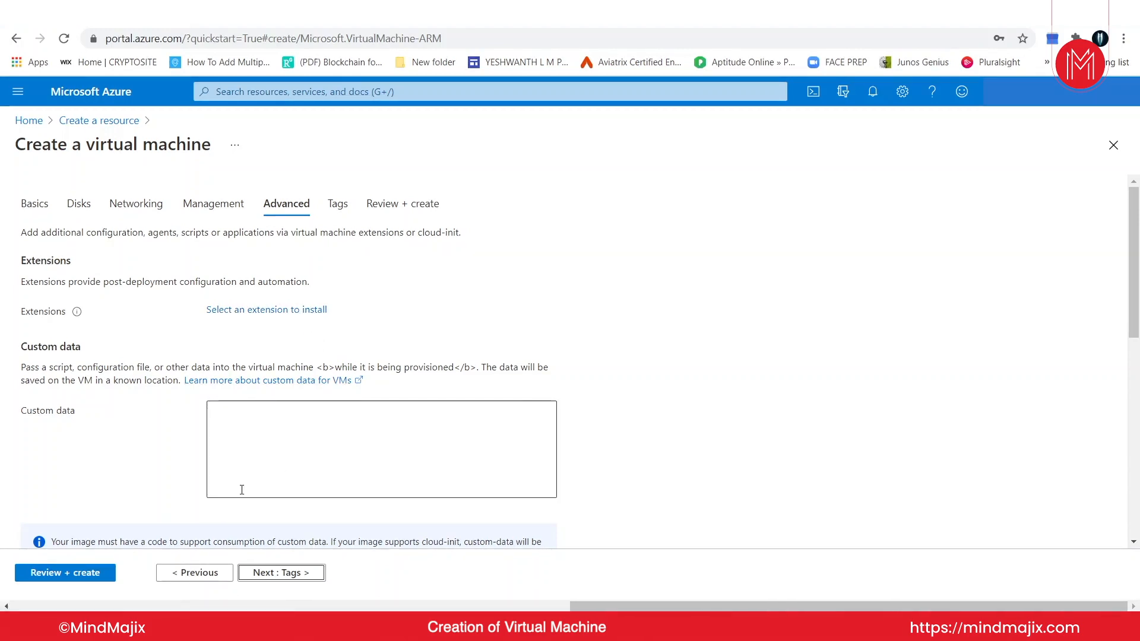
{"action": "scroll", "coordinate": [250, 492], "scroll_direction": "down", "scroll_amount": 5}
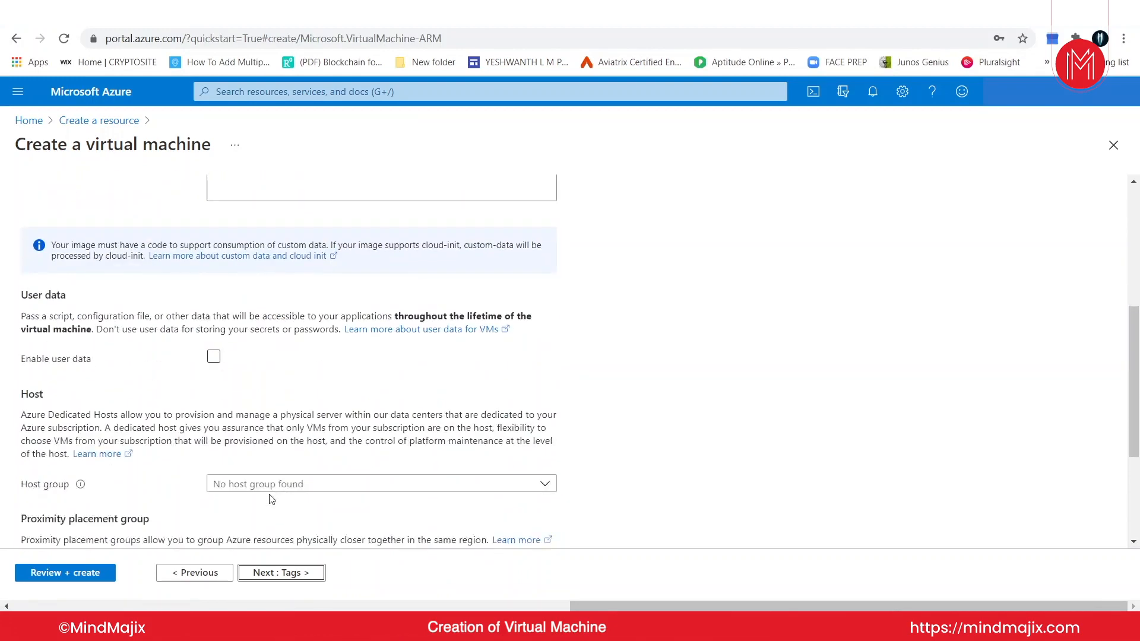
{"action": "scroll", "coordinate": [270, 499], "scroll_direction": "down", "scroll_amount": 3}
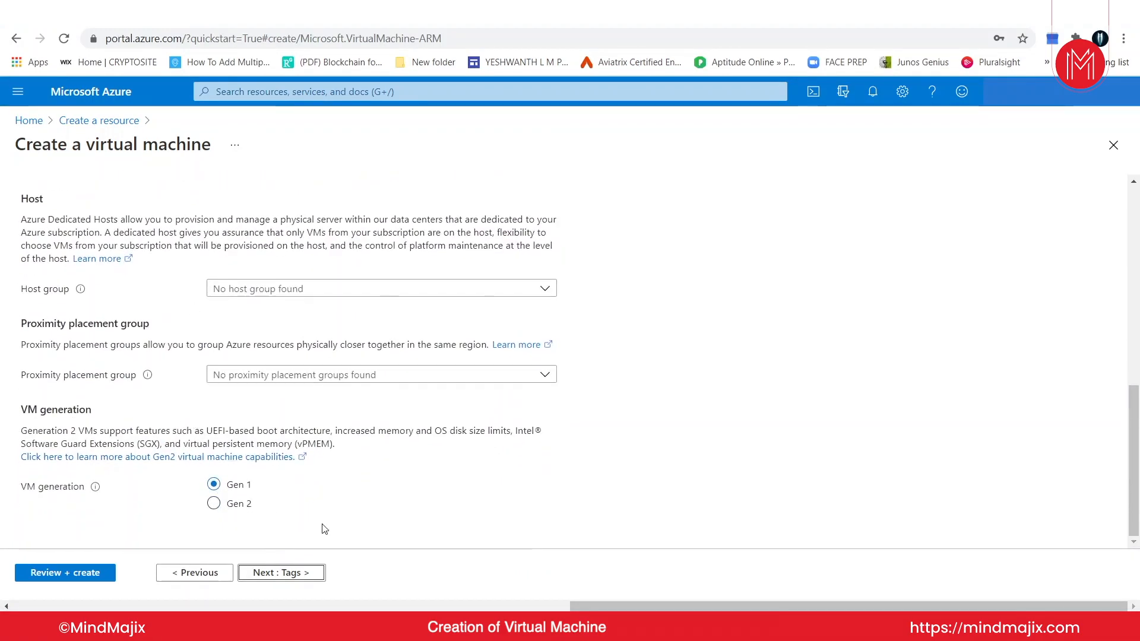
{"action": "left_click", "coordinate": [312, 573]}
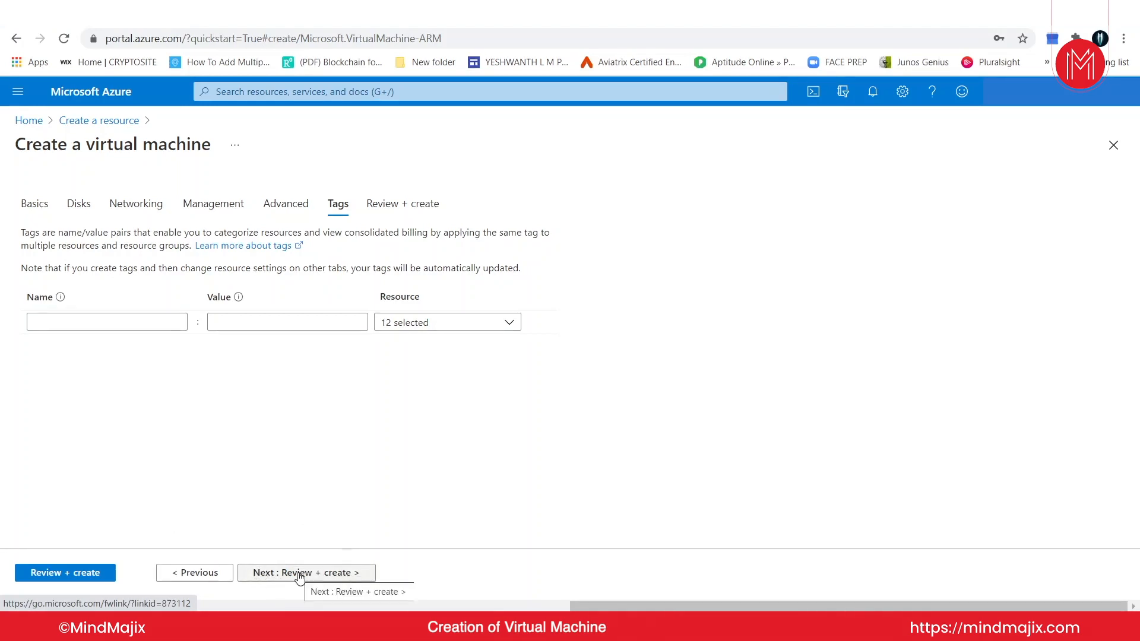
{"action": "left_click", "coordinate": [299, 574]}
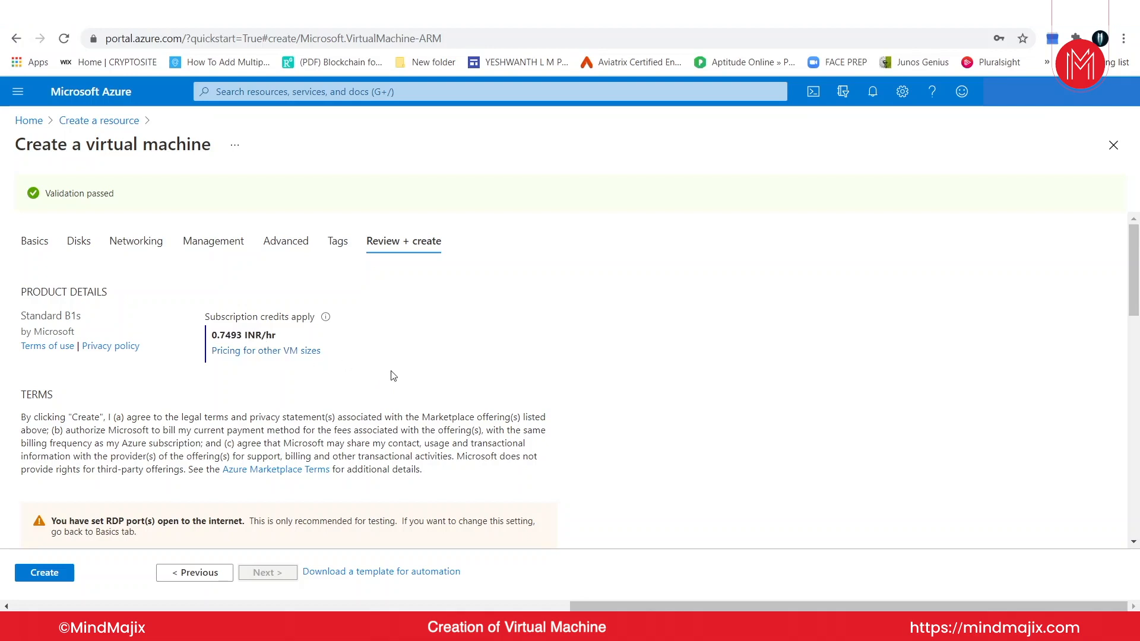
- Review the virtual machine's configuration summary from the basics through the management and advanced sections
{"action": "scroll", "coordinate": [394, 374], "scroll_direction": "down", "scroll_amount": 3}
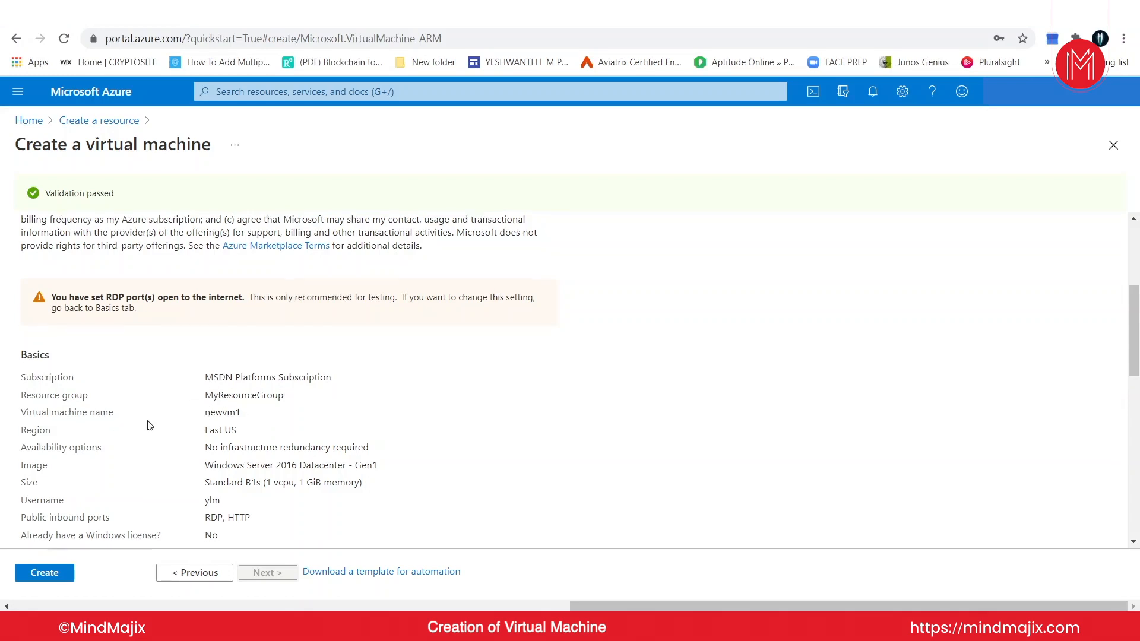
{"action": "scroll", "coordinate": [131, 419], "scroll_direction": "down", "scroll_amount": 5}
{"action": "scroll", "coordinate": [81, 416], "scroll_direction": "down", "scroll_amount": 5}
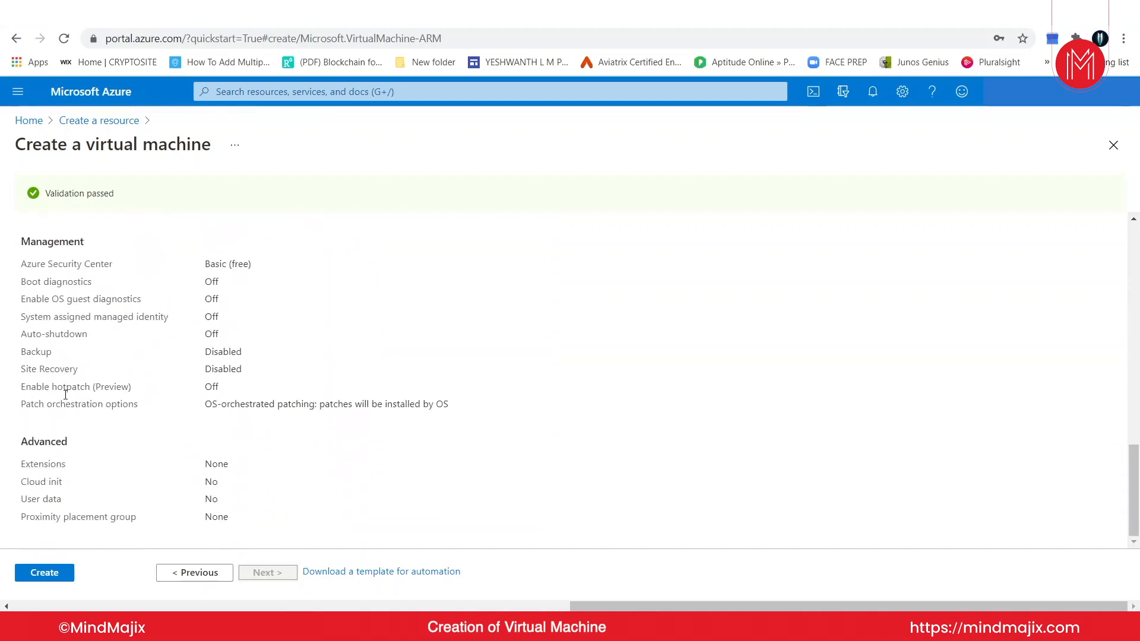